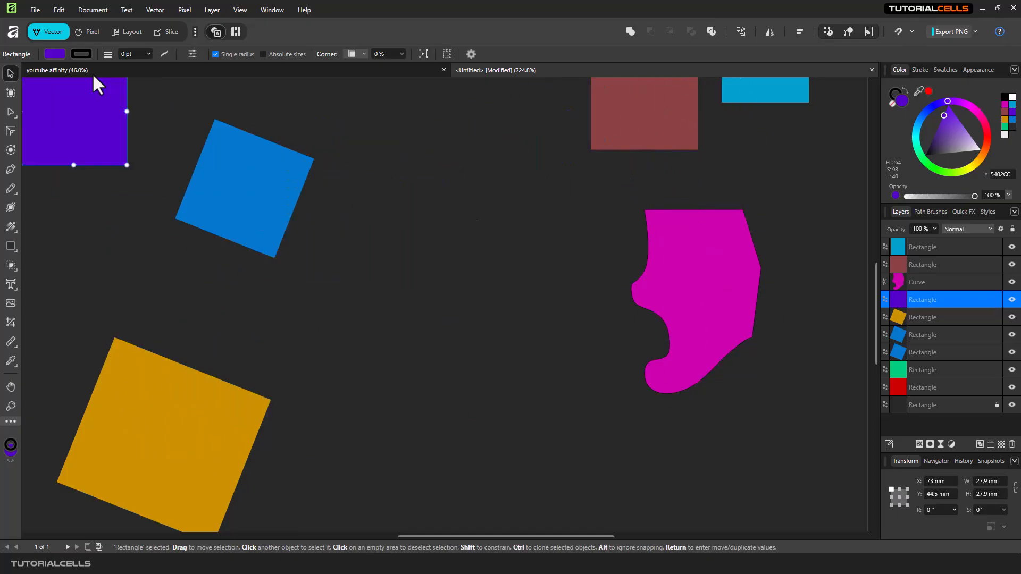
Open the snapping options to review them, then zoom and pan around the shapes on the canvas
click(911, 32)
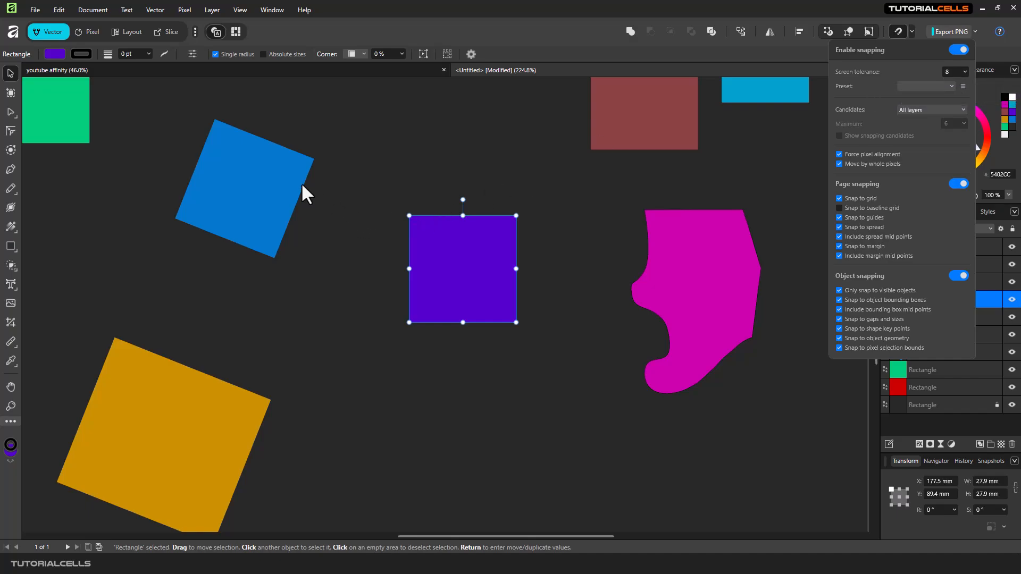
drag(443, 266, 414, 287)
scroll(617, 183, down, 3)
scroll(740, 89, down, 2)
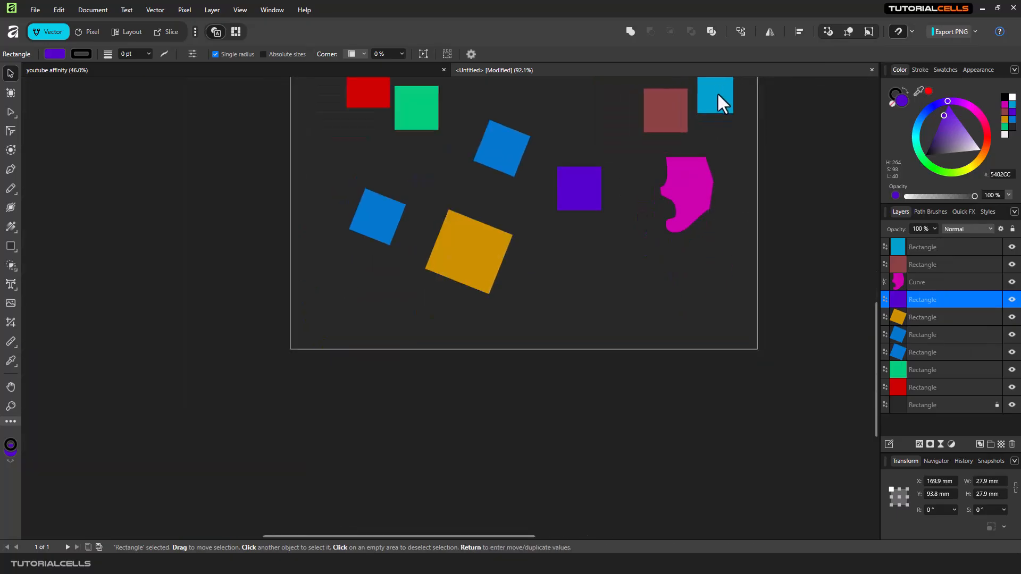
scroll(717, 91, up, 5)
scroll(644, 175, down, 1)
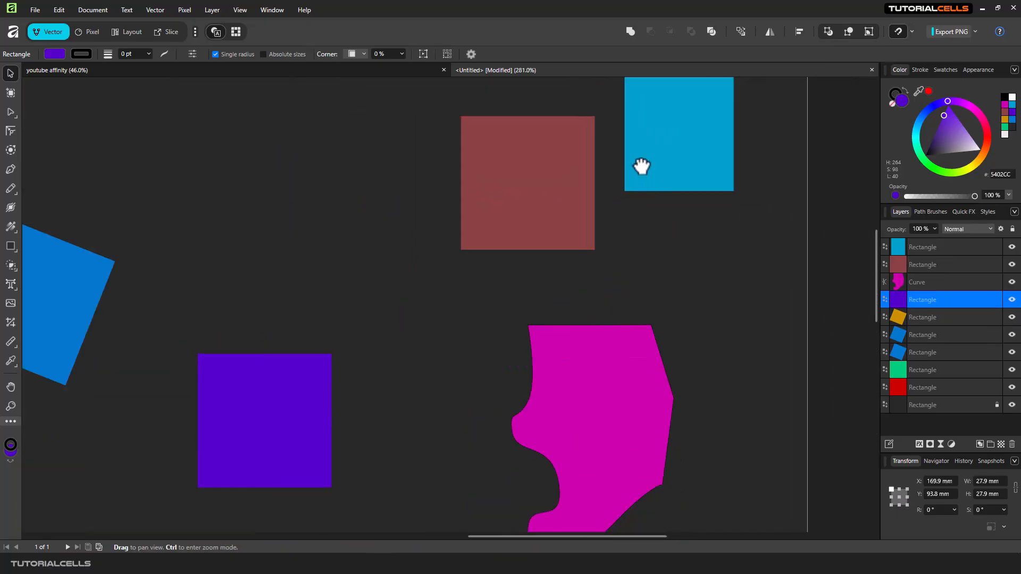
drag(639, 163, 549, 266)
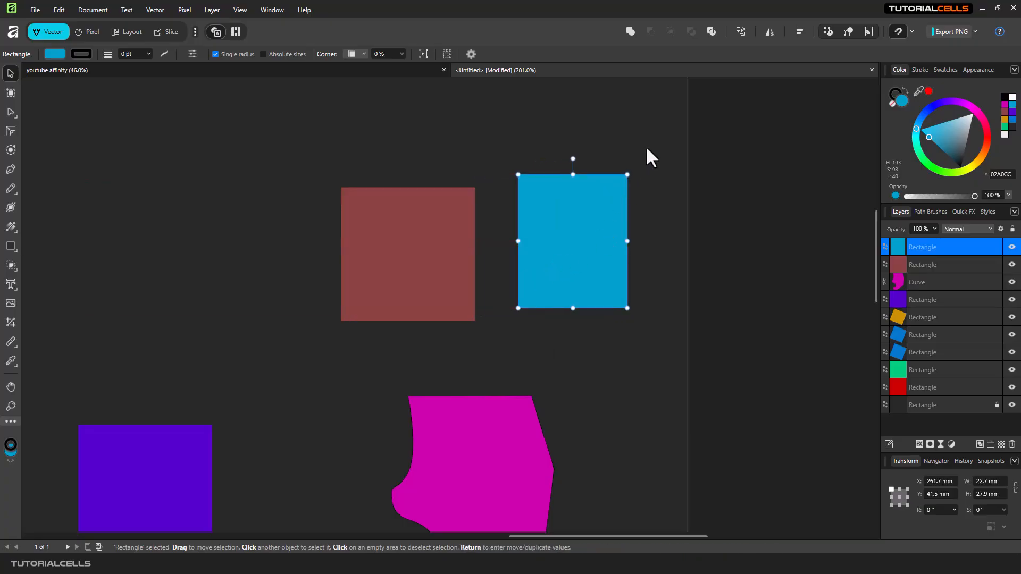
Enable Snap to baseline grid in the snapping options and deselect the light-blue rectangle
click(912, 31)
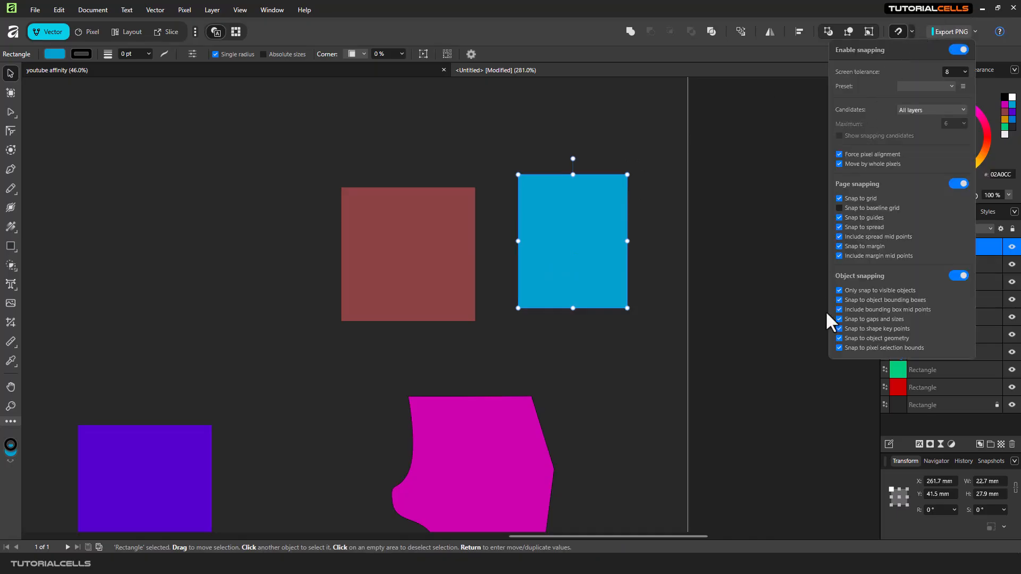
click(869, 208)
click(649, 143)
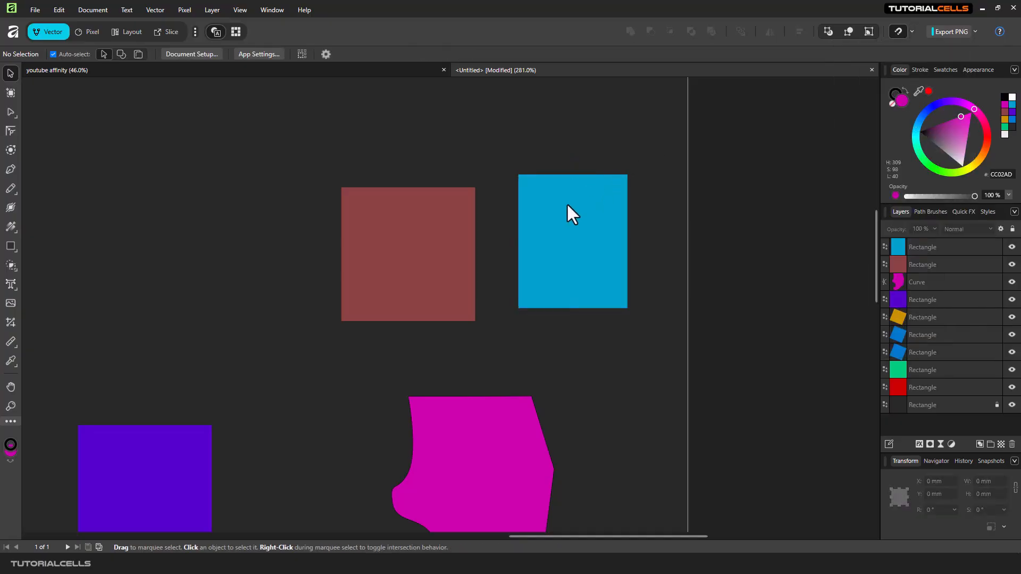
Move the light-blue rectangle beside the brown one to about X 257.8 mm, Y 38.7 mm
click(910, 34)
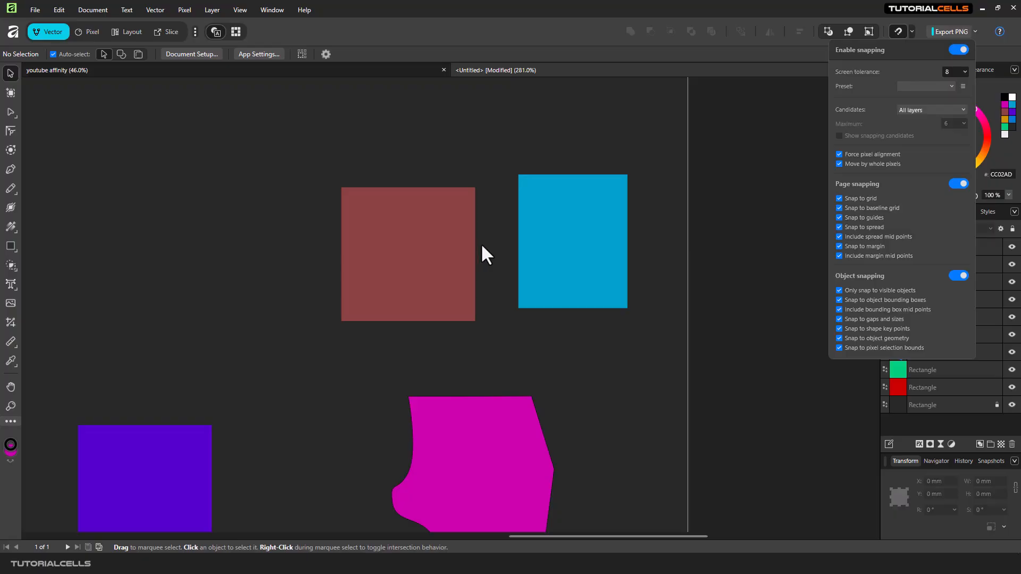
mouse_move(540, 247)
mouse_down()
mouse_move(522, 260)
mouse_move(506, 250)
mouse_move(533, 257)
mouse_up()
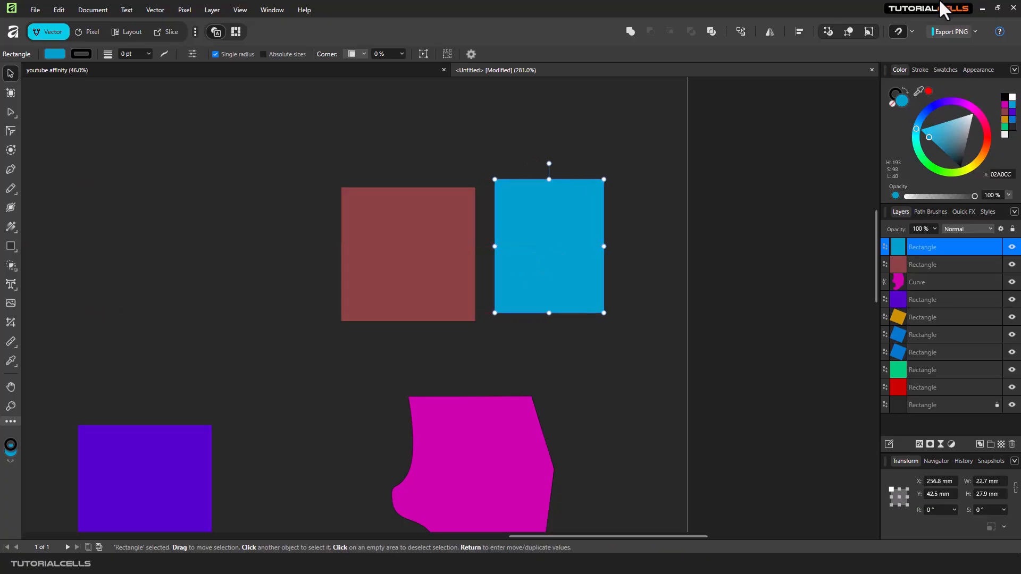
drag(579, 213, 625, 221)
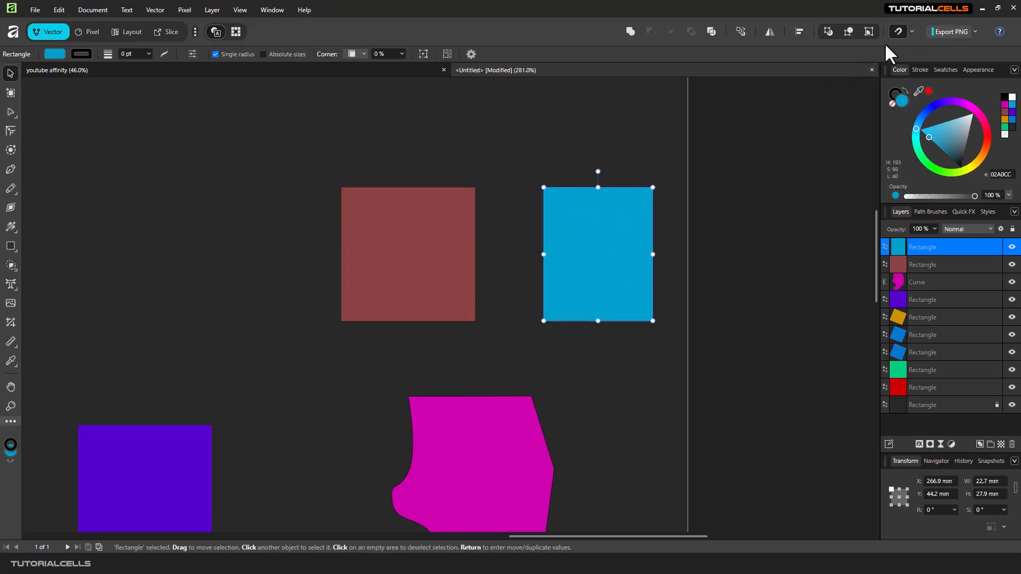
click(912, 32)
click(964, 71)
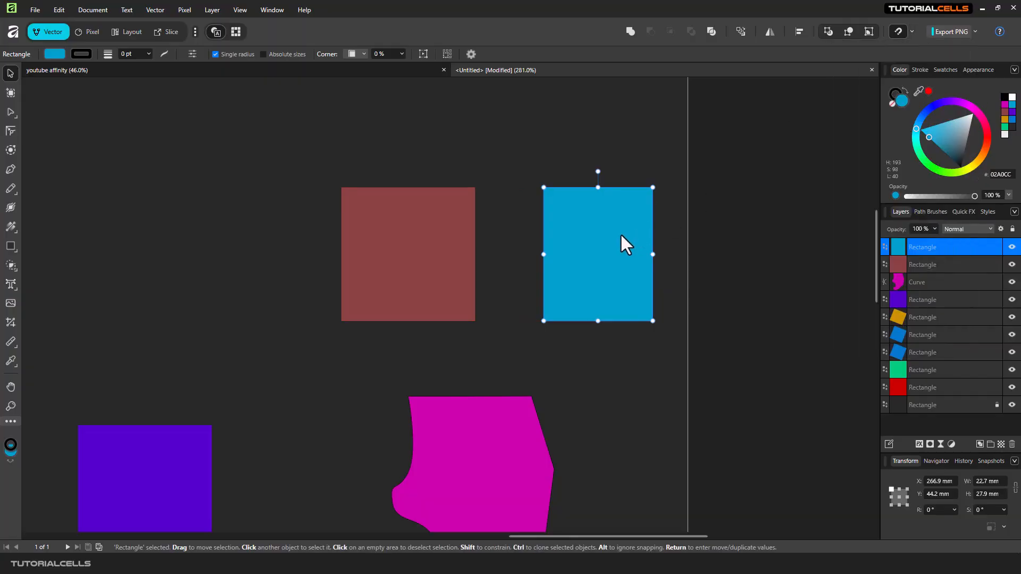
drag(621, 235, 573, 204)
Set the snapping screen tolerance to 8
click(910, 31)
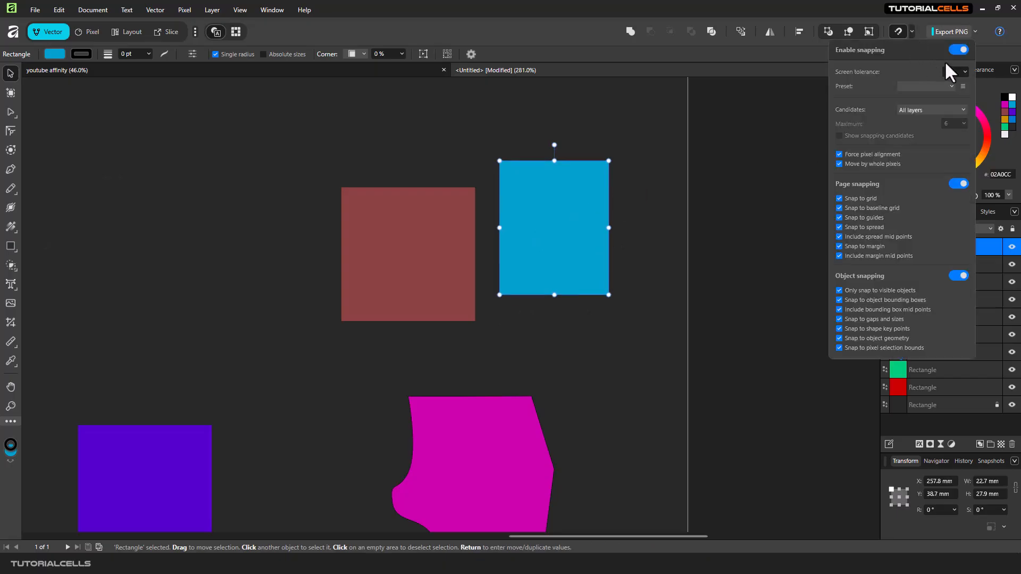
click(955, 72)
click(965, 71)
click(950, 71)
text(8)
key(Return)
Switch snapping candidates to Candidate List and back to All layers
click(914, 110)
click(915, 120)
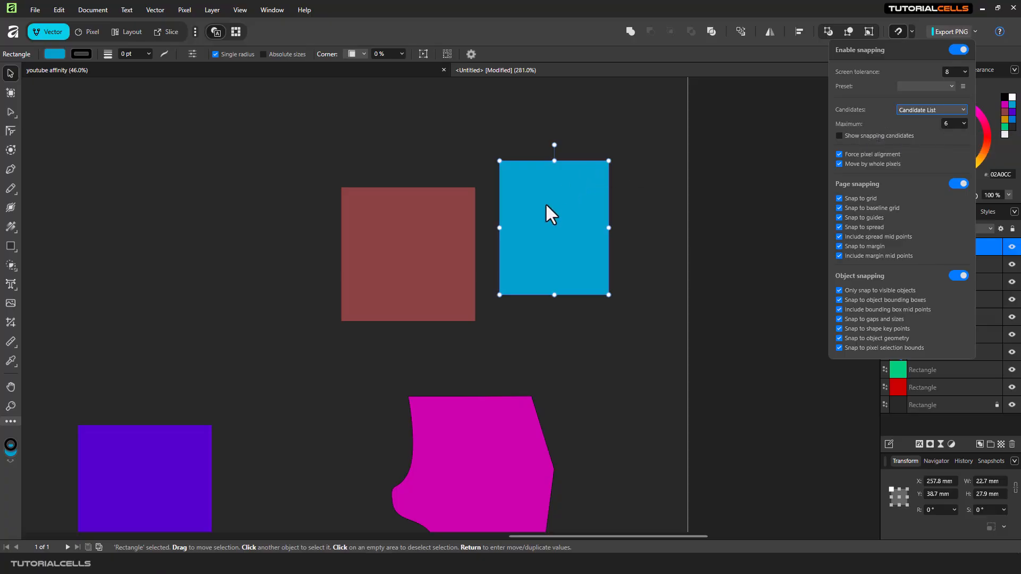
click(945, 109)
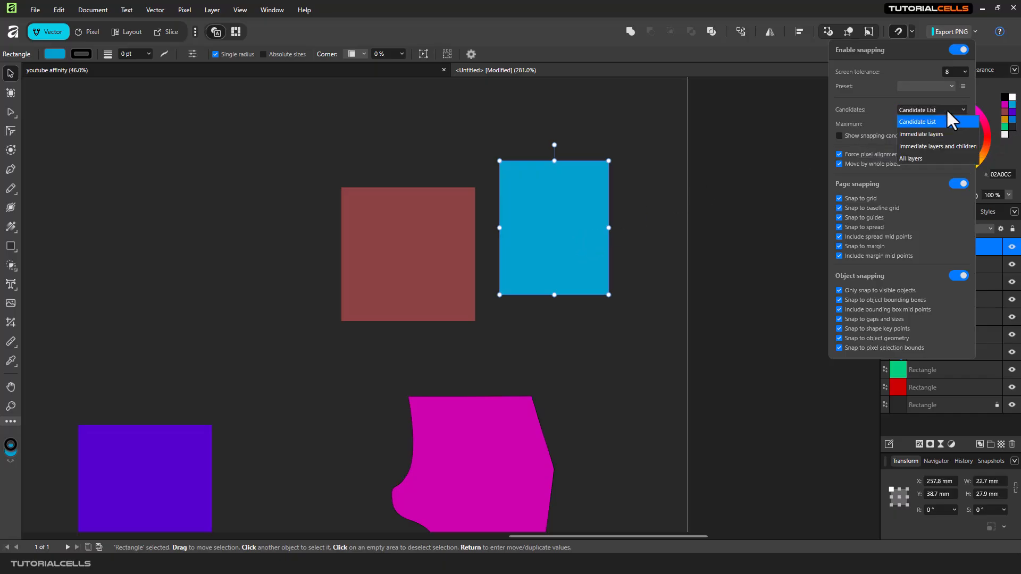
click(914, 151)
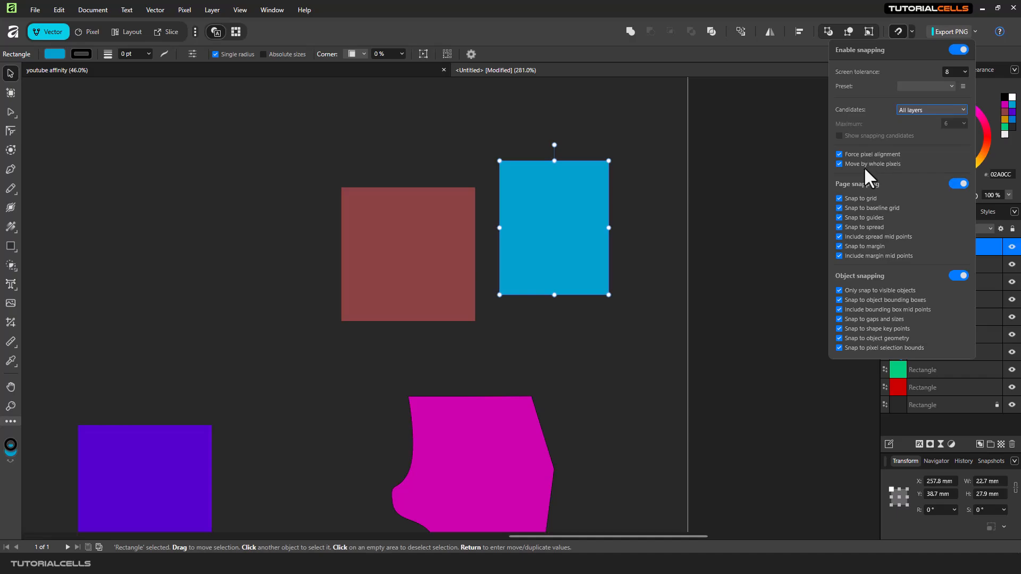
Narrow the light-blue rectangle slightly at high zoom to about 22.6 mm wide
scroll(404, 256, down, 3)
scroll(468, 255, up, 10)
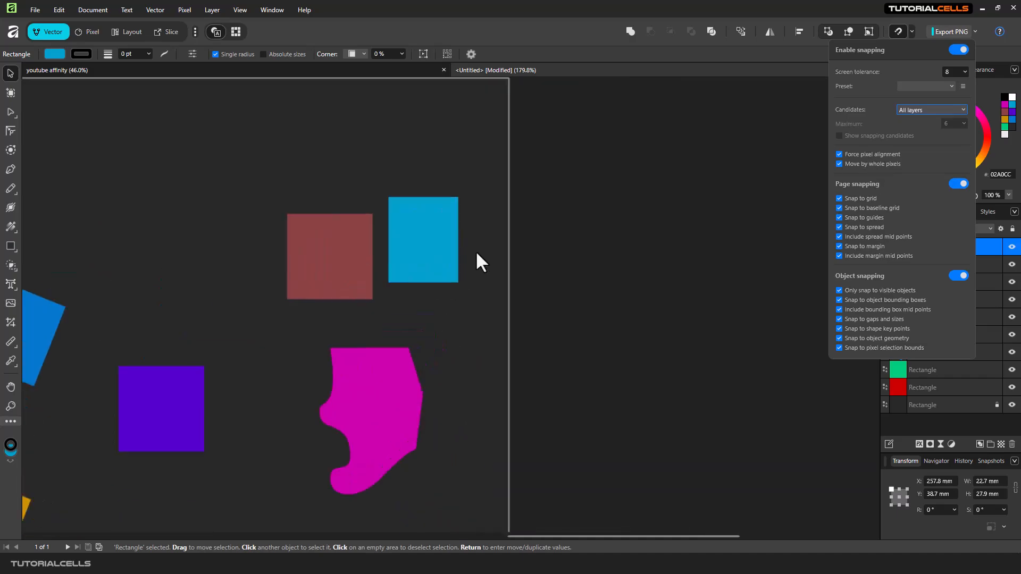
scroll(416, 229, up, 4)
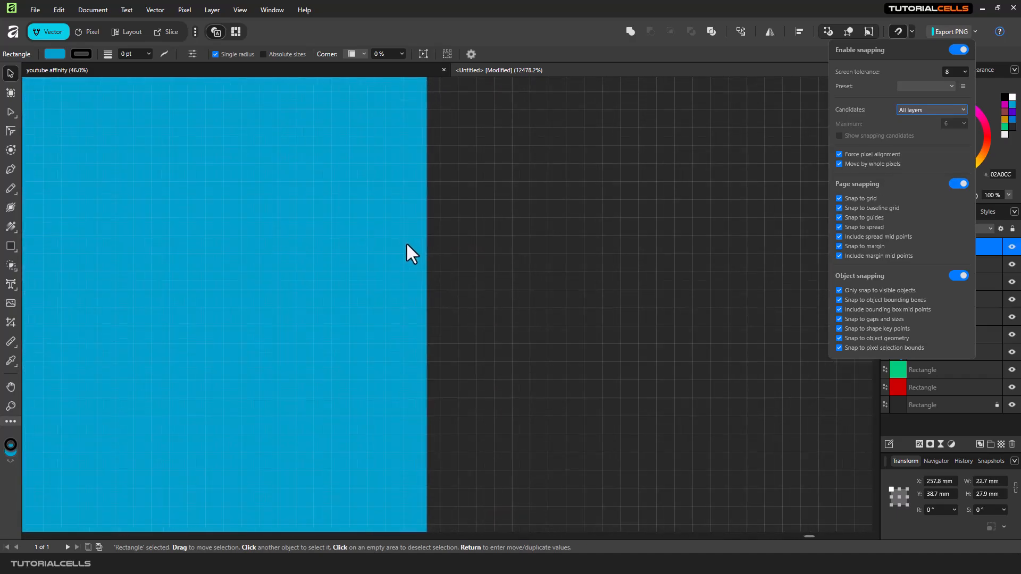
click(427, 179)
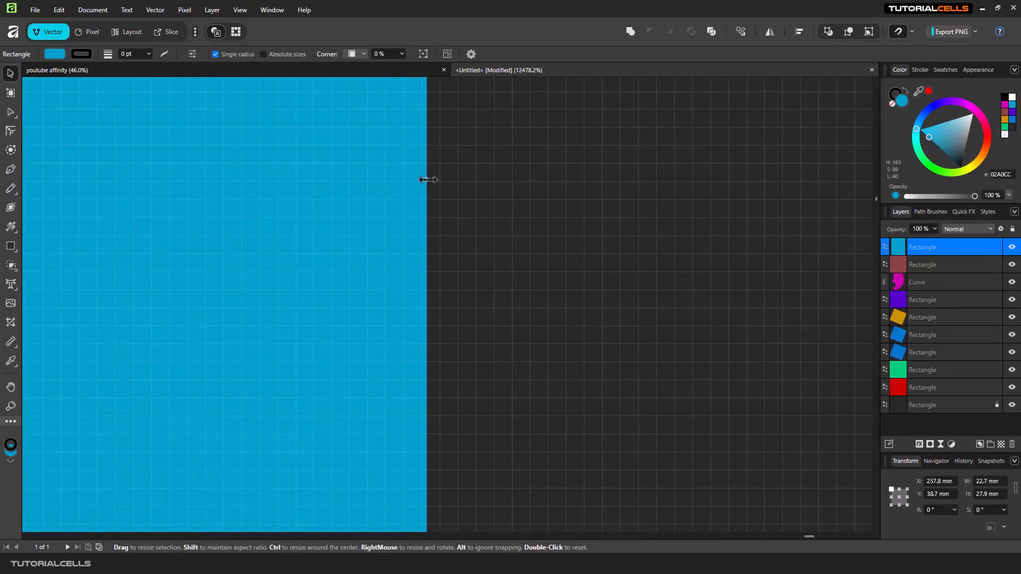
drag(426, 179, 407, 181)
scroll(403, 192, down, 3)
scroll(403, 192, down, 7)
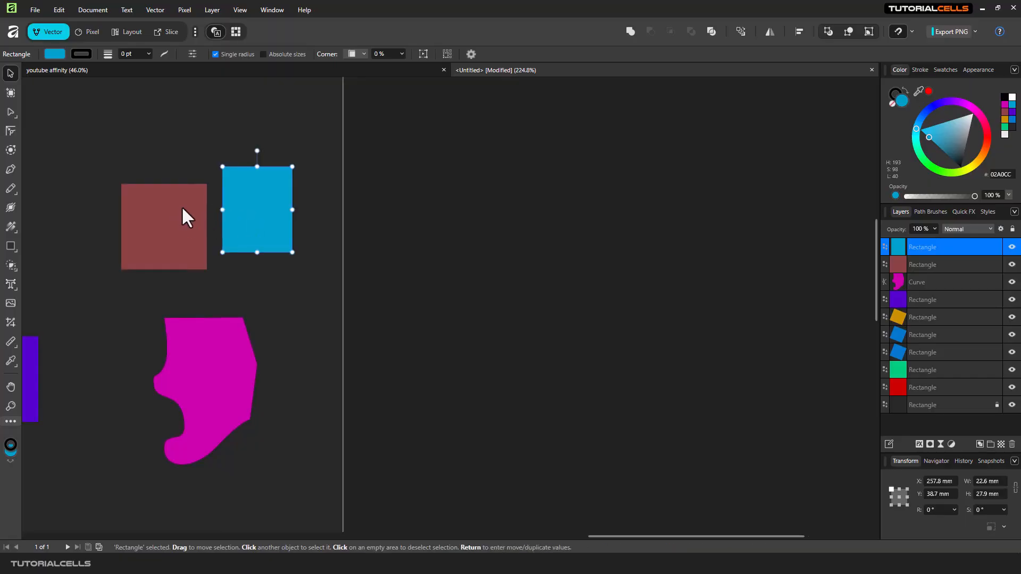
Select the brown rectangle and turn off Force pixel alignment in the snapping options
scroll(186, 217, up, 7)
scroll(465, 322, down, 3)
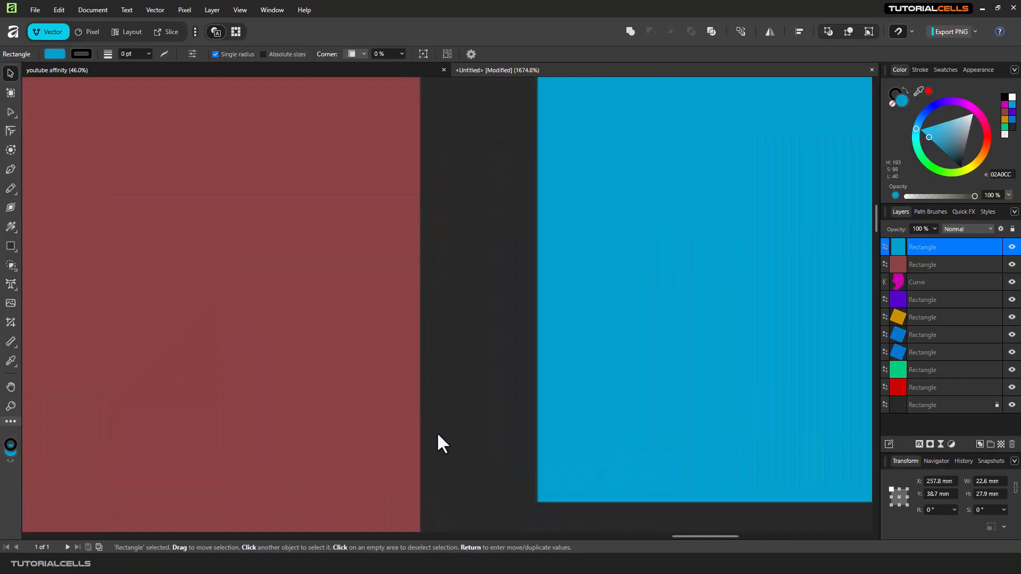
scroll(407, 359, up, 3)
click(407, 358)
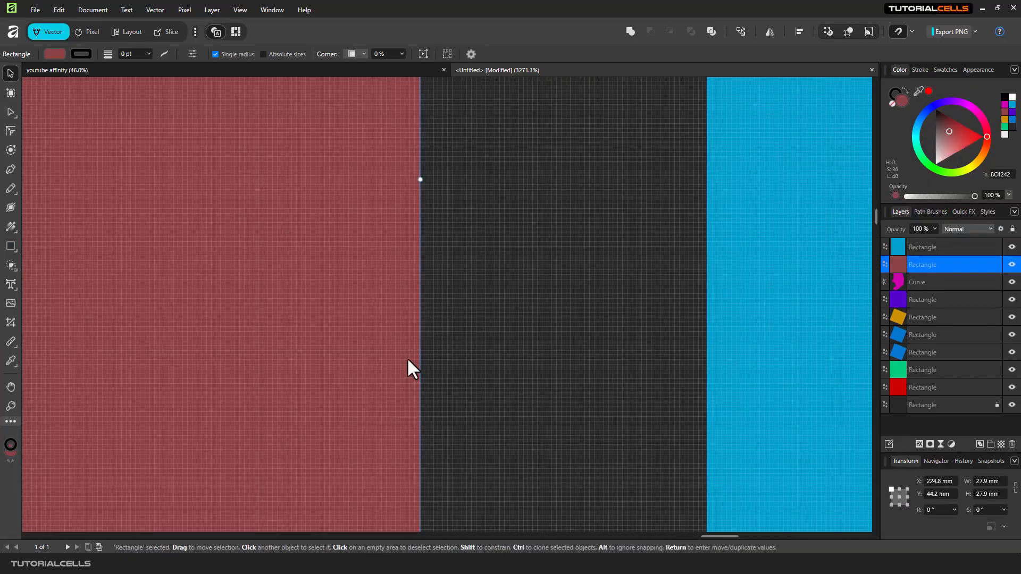
scroll(417, 127, up, 3)
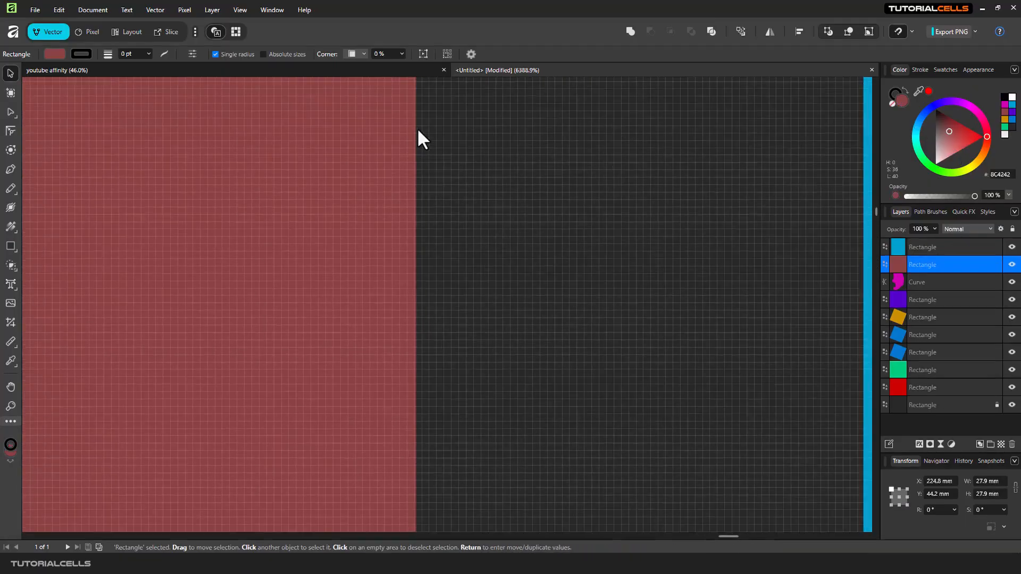
click(912, 33)
click(856, 155)
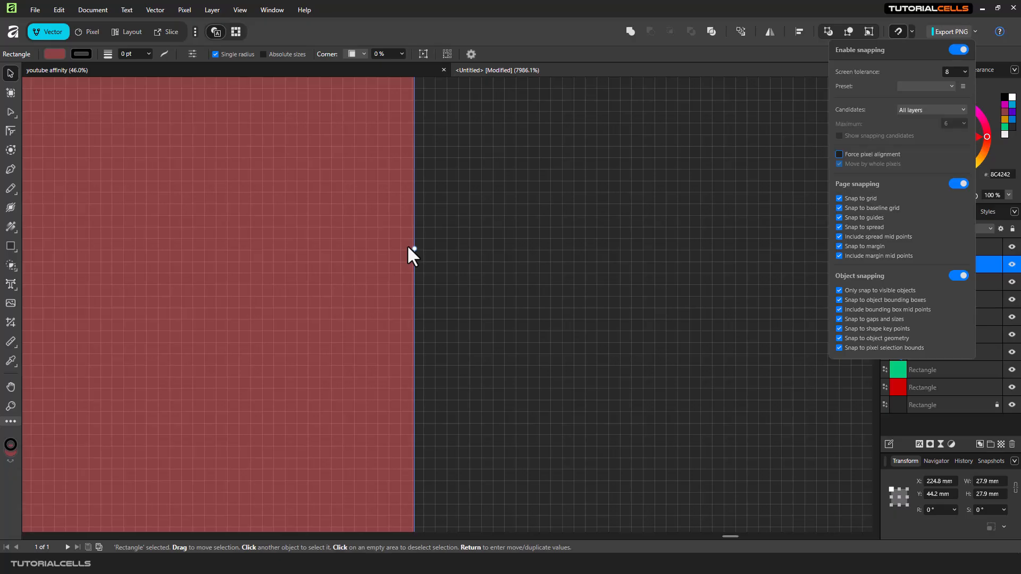
Nudge the brown rectangle's right edge slightly inward at high zoom
scroll(414, 250, up, 3)
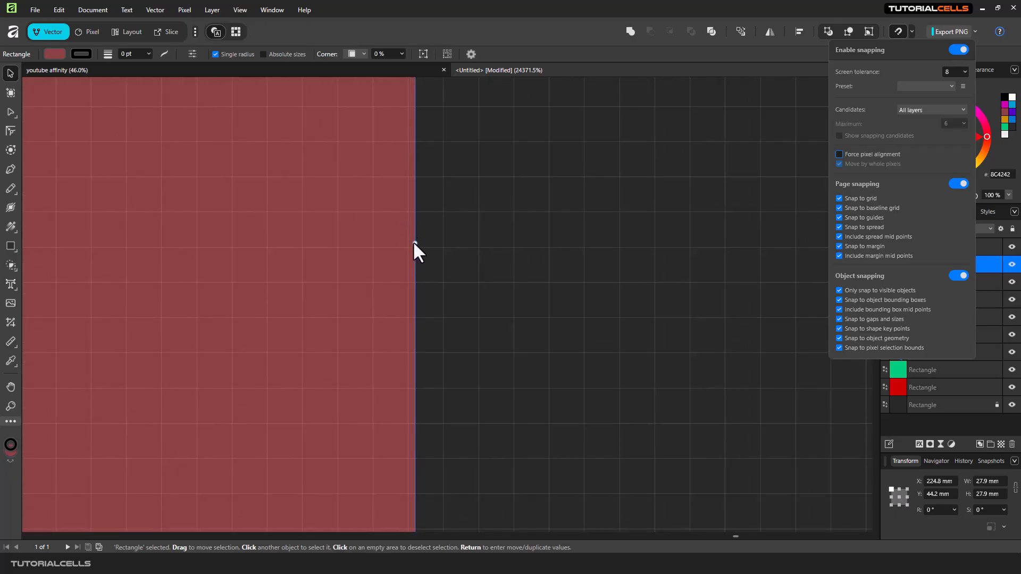
click(413, 242)
mouse_move(414, 243)
mouse_down()
mouse_move(441, 246)
mouse_move(377, 246)
mouse_move(394, 247)
mouse_move(392, 264)
mouse_move(442, 256)
mouse_move(427, 261)
mouse_move(426, 244)
mouse_move(407, 243)
mouse_up()
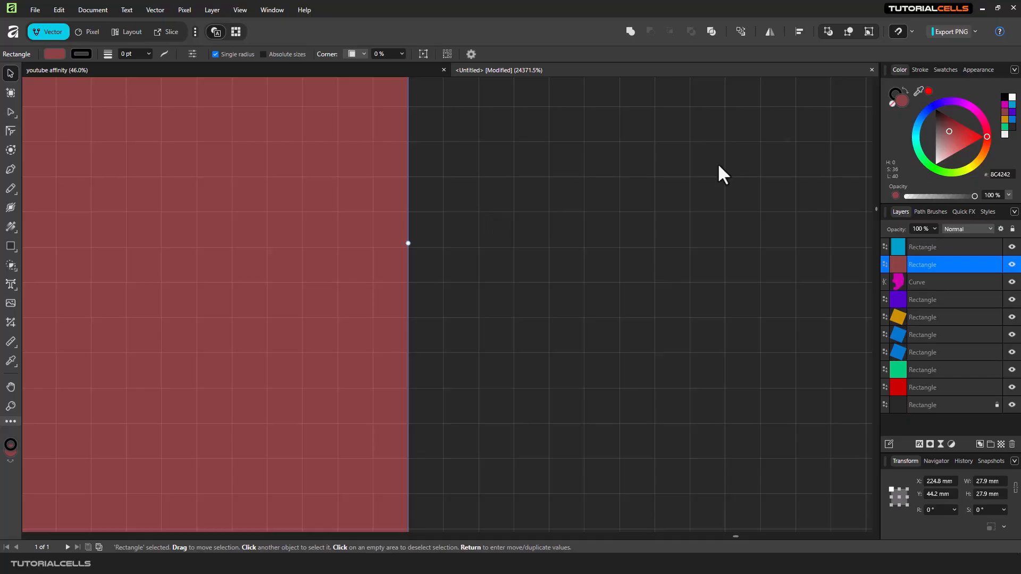
Widen the brown rectangle from its right edge to about 28.1 mm
click(912, 31)
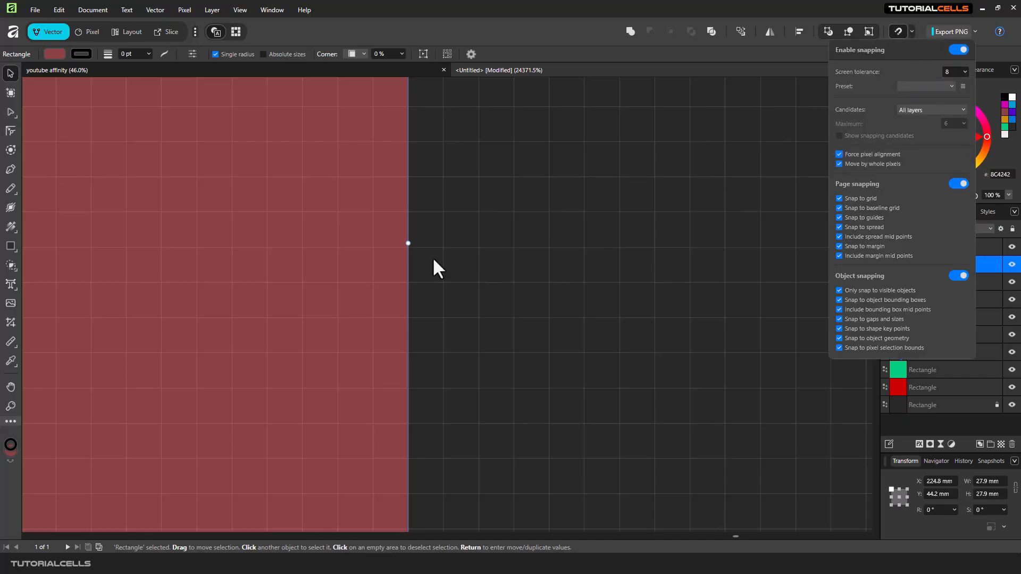
click(407, 242)
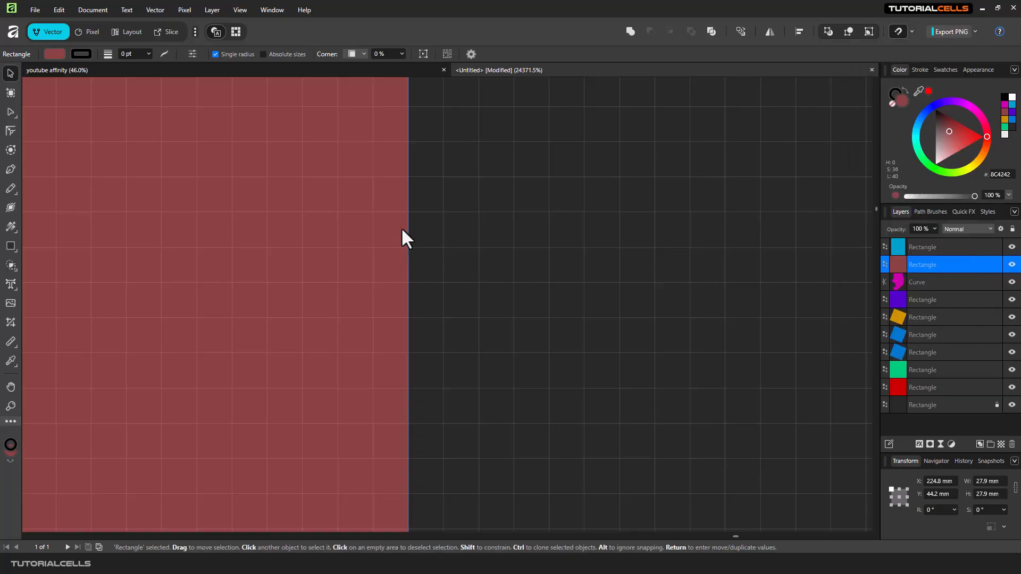
drag(408, 243, 514, 243)
scroll(497, 229, down, 12)
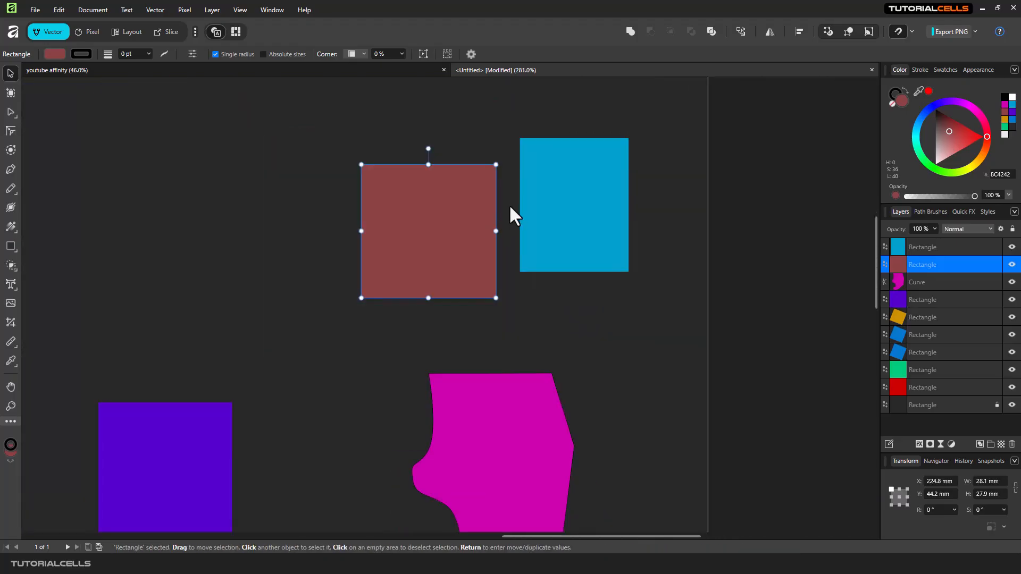
Open the Grid and Axis settings and turn on Show grid
click(911, 31)
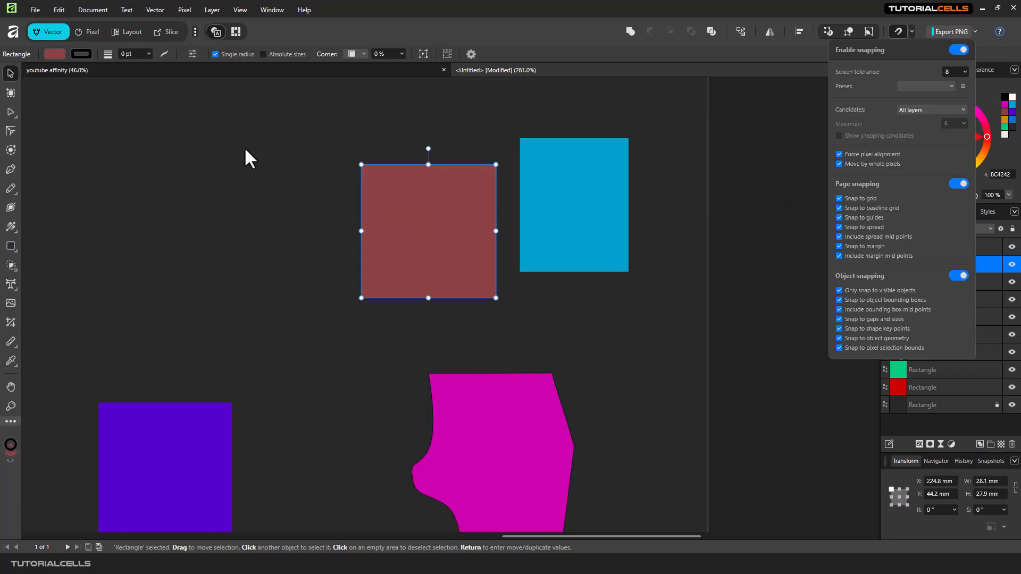
click(346, 24)
click(239, 11)
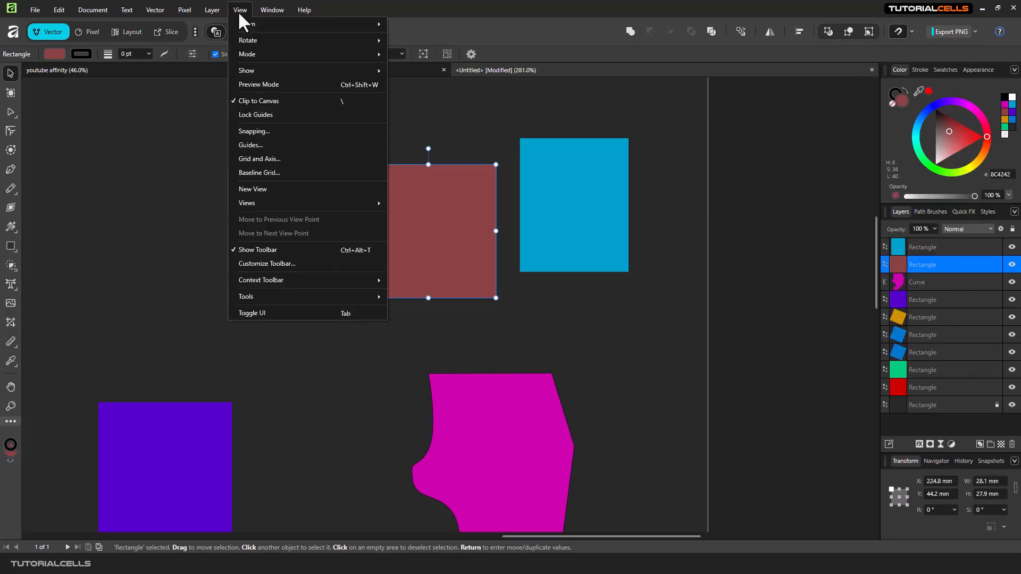
click(267, 158)
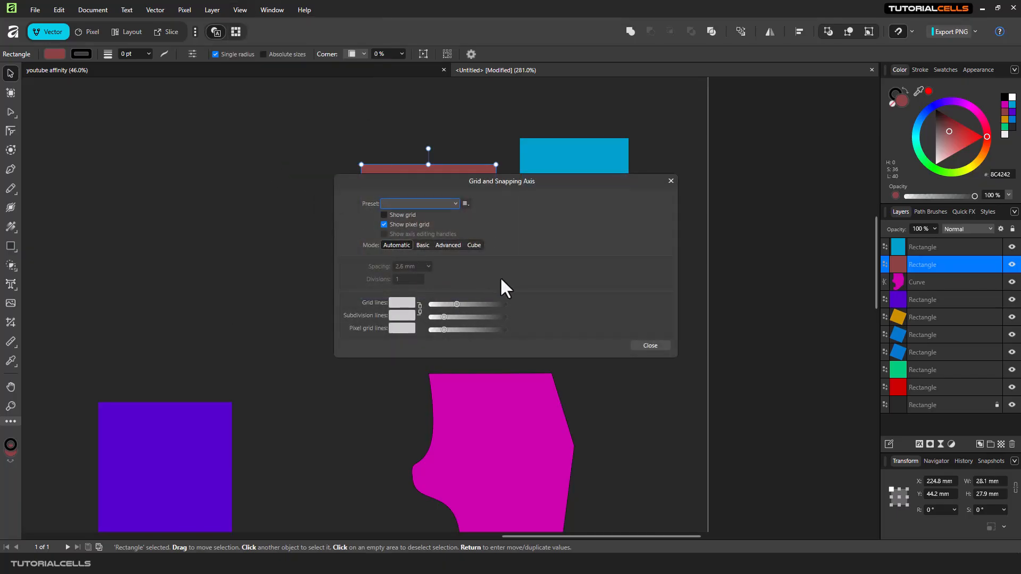
drag(528, 184, 522, 176)
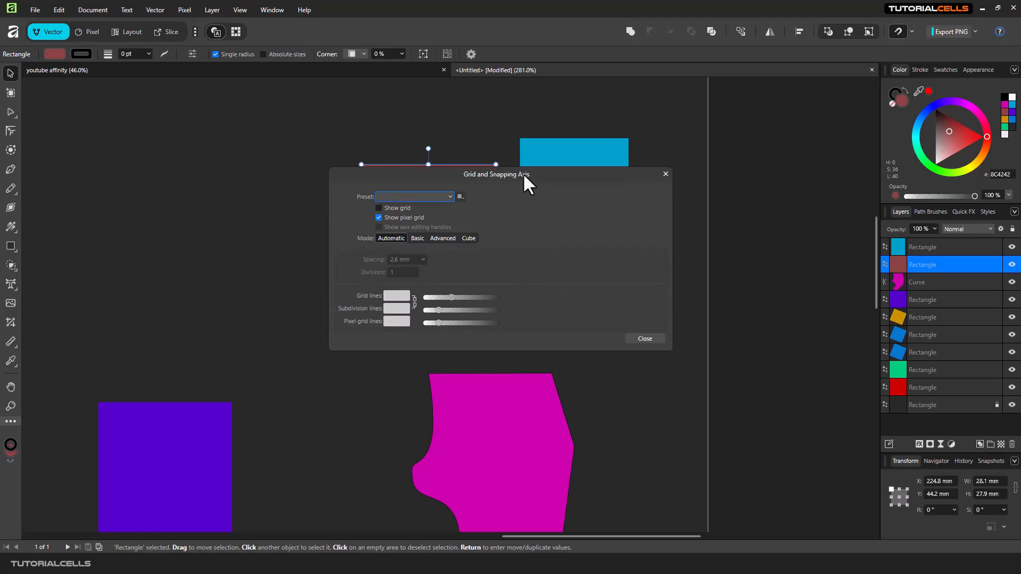
click(401, 206)
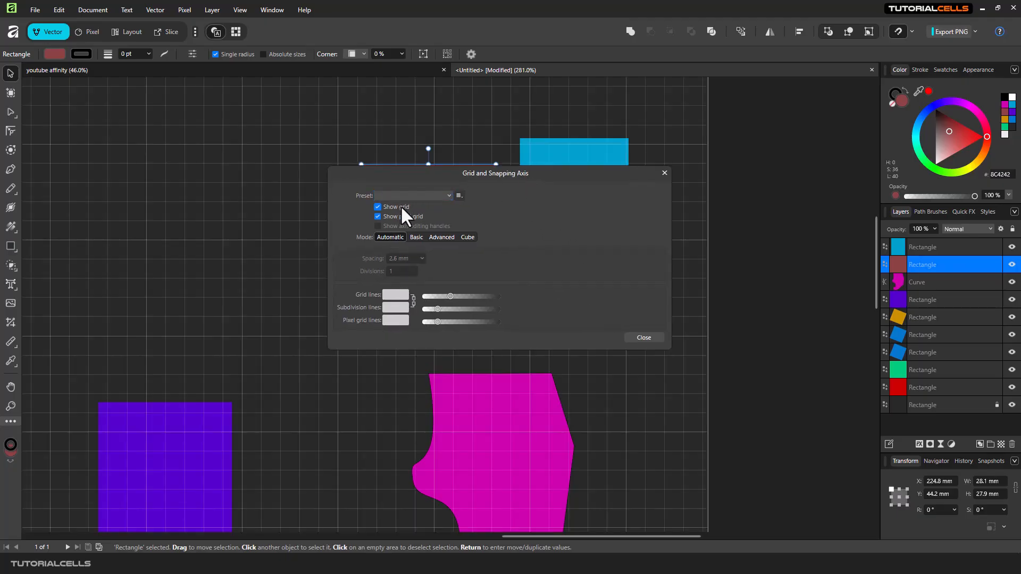
click(664, 173)
Resize the brown rectangle from its top-left corner, snapping to the grid, to about 22.1 × 32.9 mm
scroll(330, 200, down, 2)
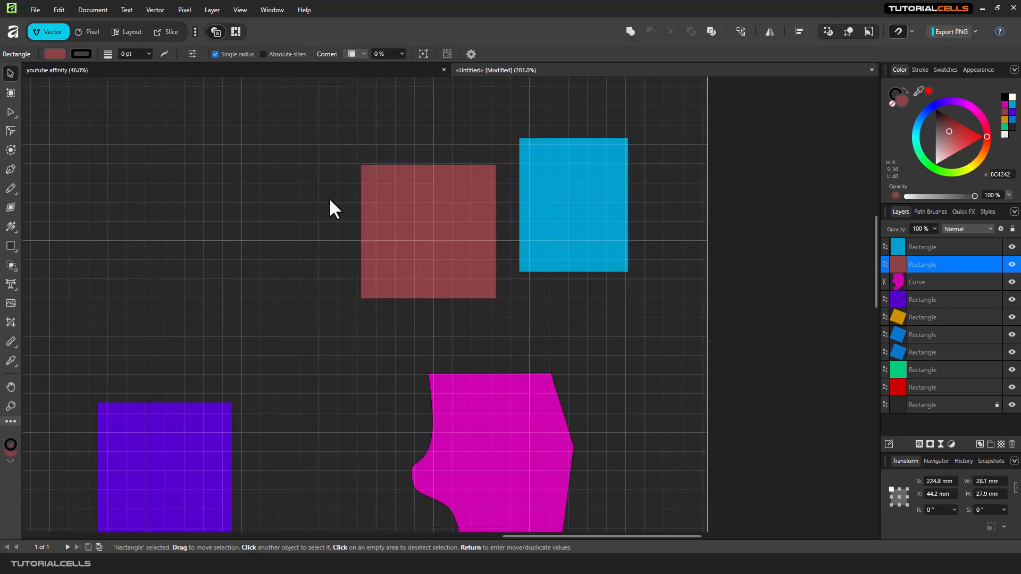
click(912, 32)
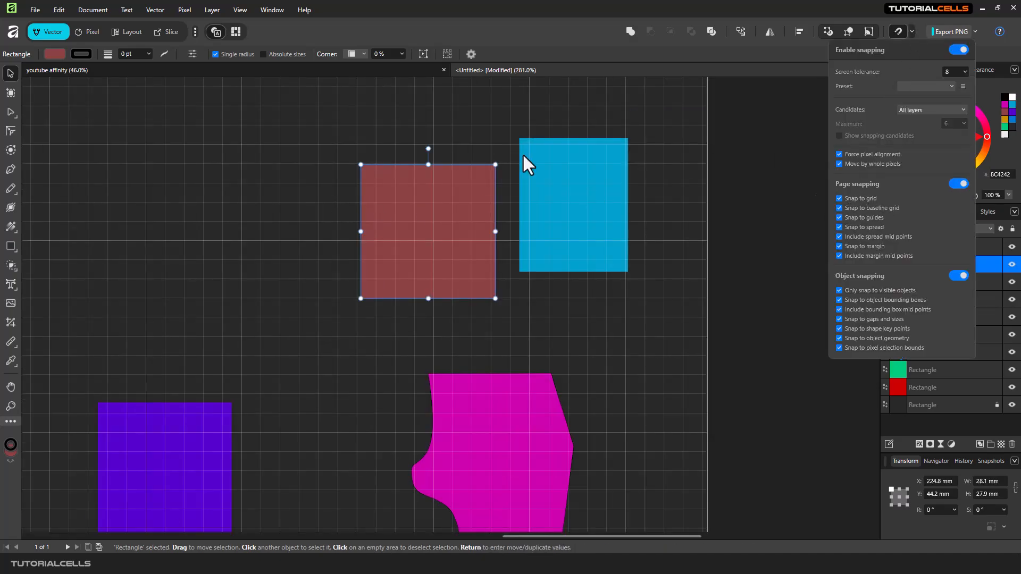
mouse_move(378, 171)
mouse_down()
mouse_move(359, 162)
mouse_move(367, 179)
mouse_up()
drag(339, 145, 376, 144)
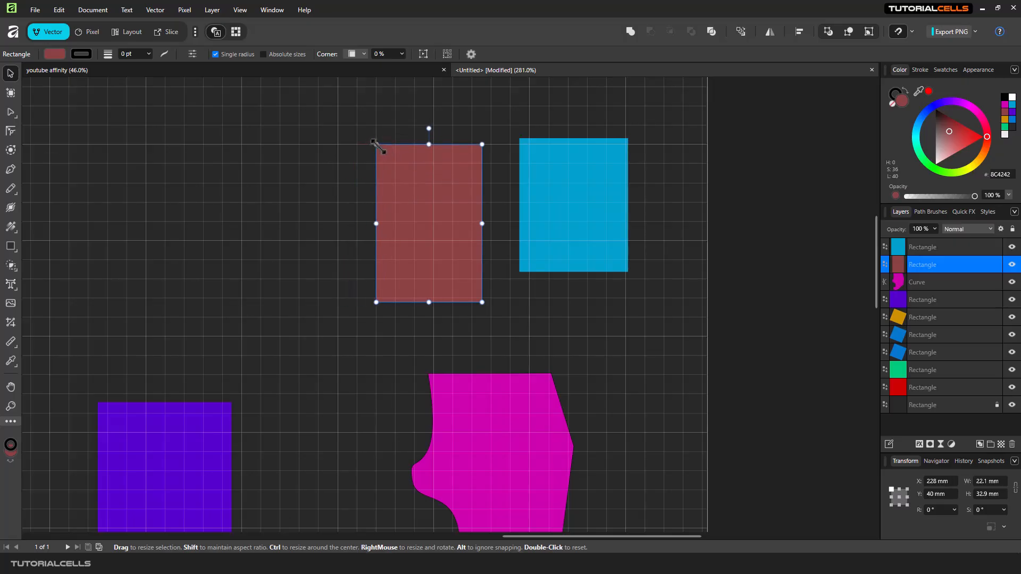
Open the Grid and Axis settings and turn off Show grid
click(912, 31)
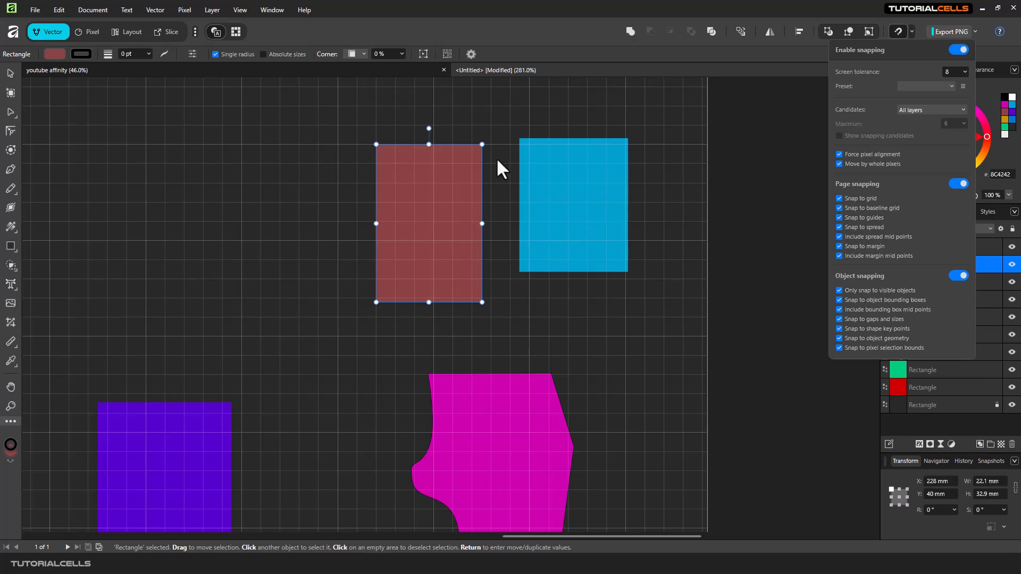
click(242, 9)
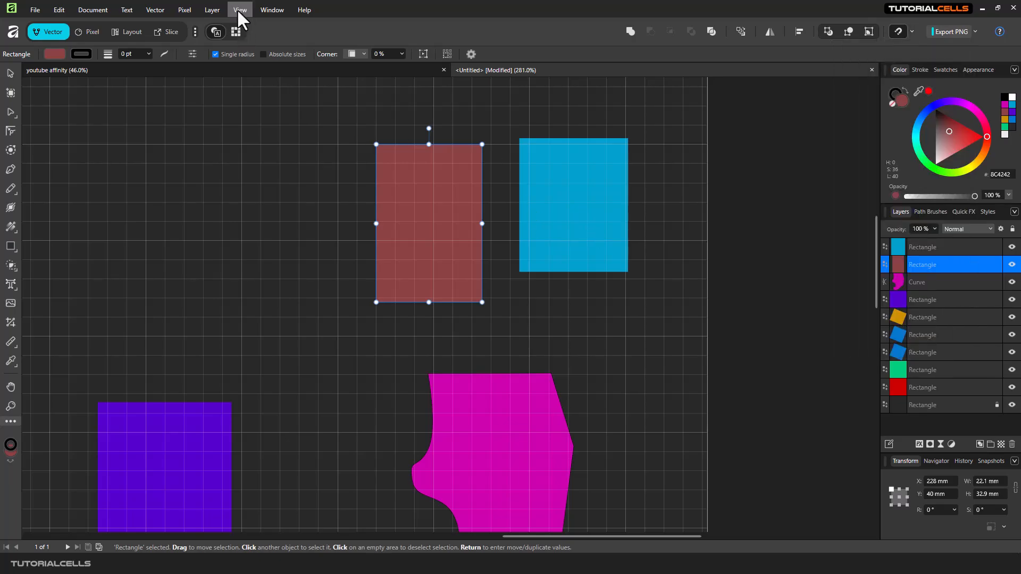
click(237, 8)
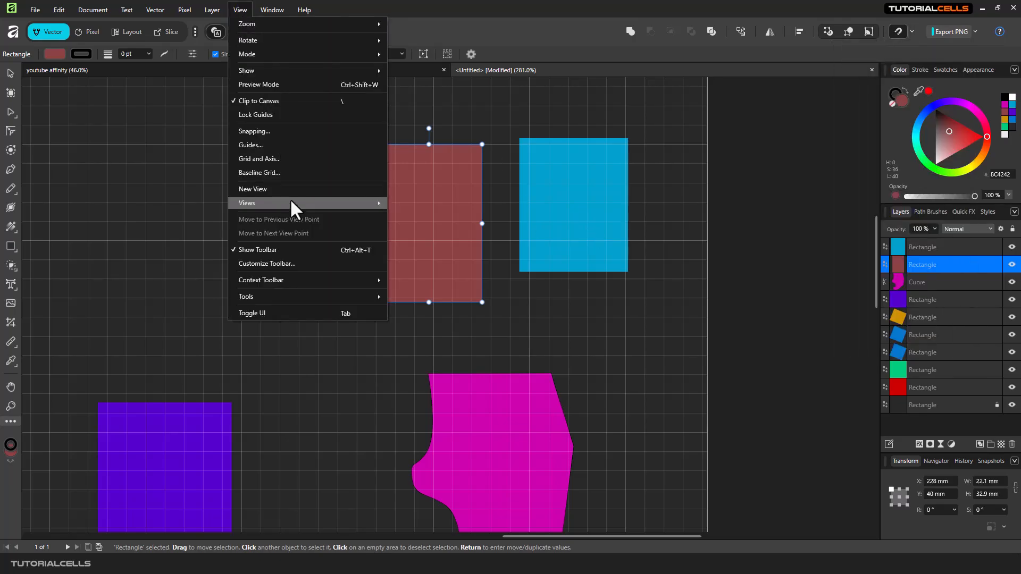
click(285, 159)
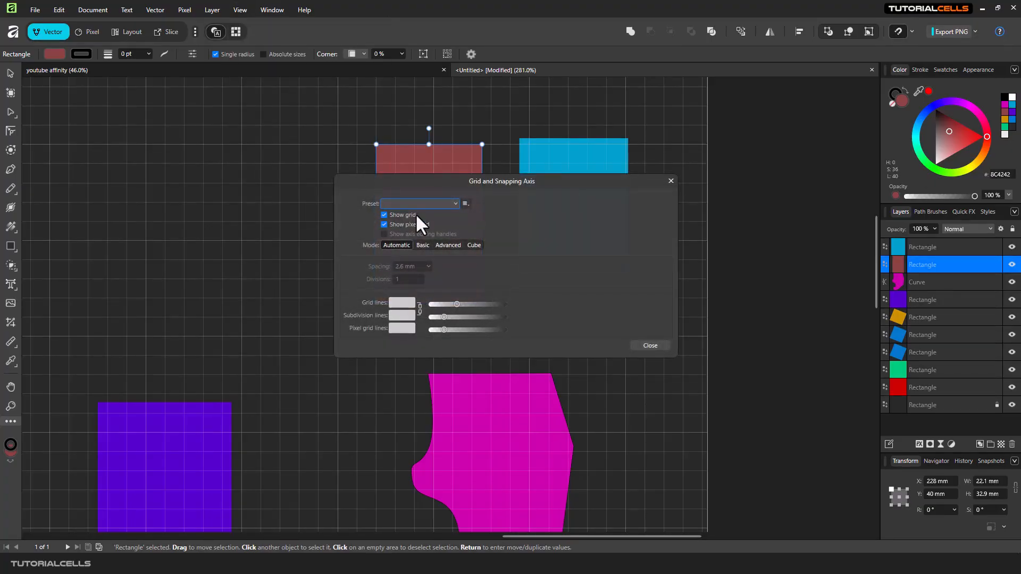
click(384, 215)
click(674, 181)
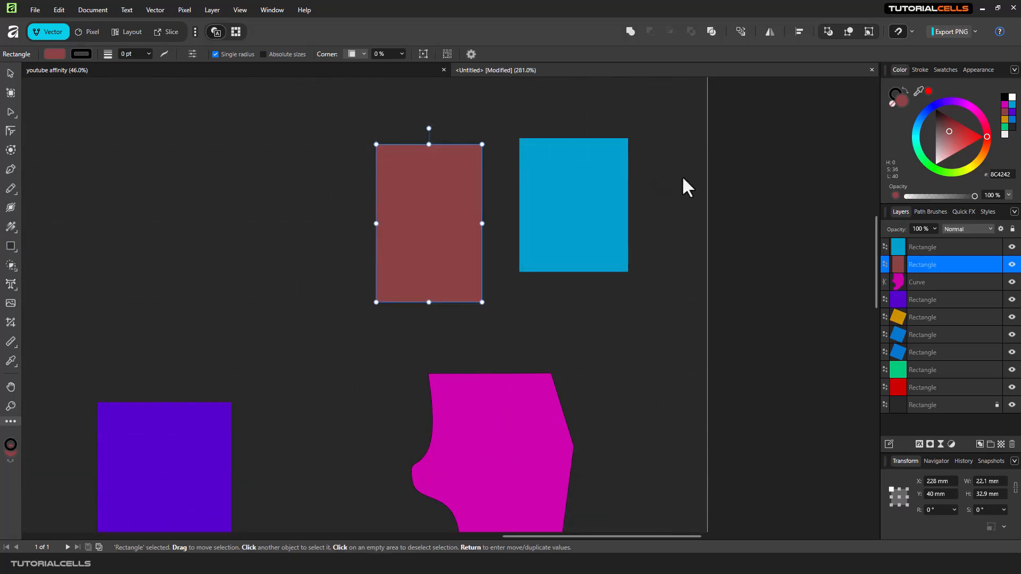
Move the brown rectangle slightly left to about X 225.7 mm
click(911, 31)
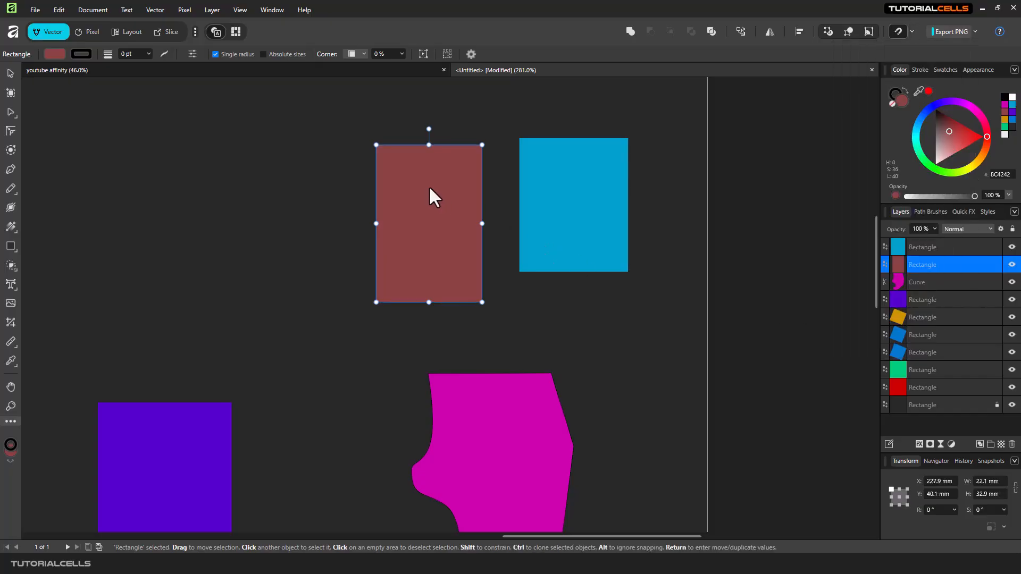
drag(428, 186, 418, 187)
Hide the brown rectangle briefly while selecting the blue rectangle, and show it again
click(1011, 265)
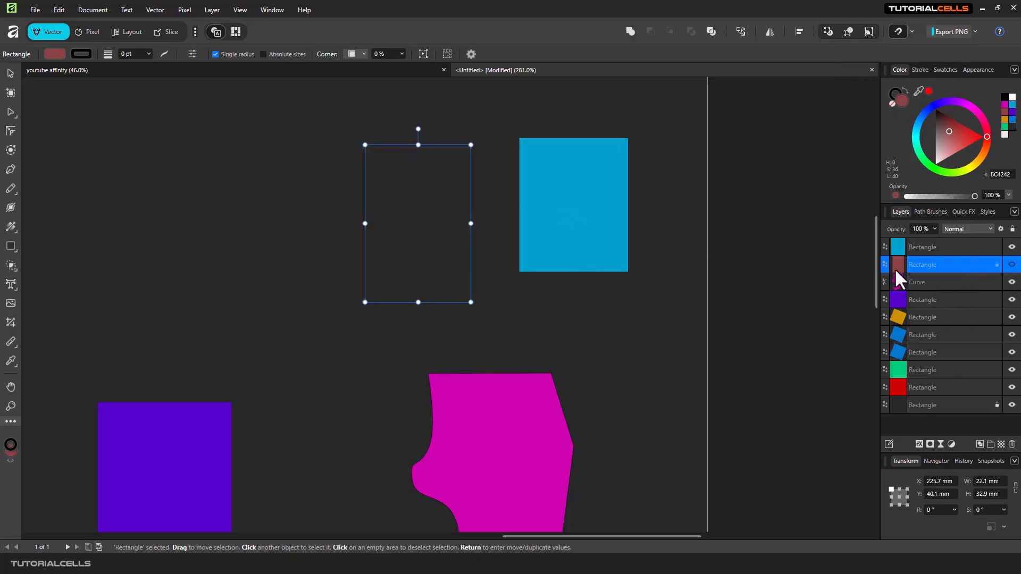
click(588, 196)
mouse_move(587, 195)
mouse_down()
mouse_move(548, 188)
mouse_move(512, 215)
mouse_move(460, 220)
mouse_move(391, 171)
mouse_move(551, 178)
mouse_move(588, 195)
mouse_up()
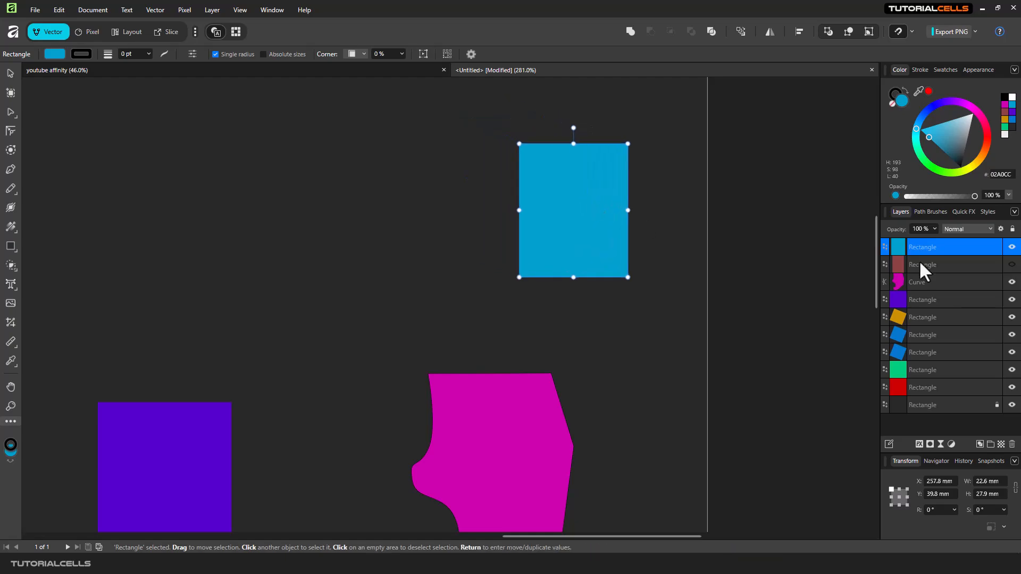
click(1009, 267)
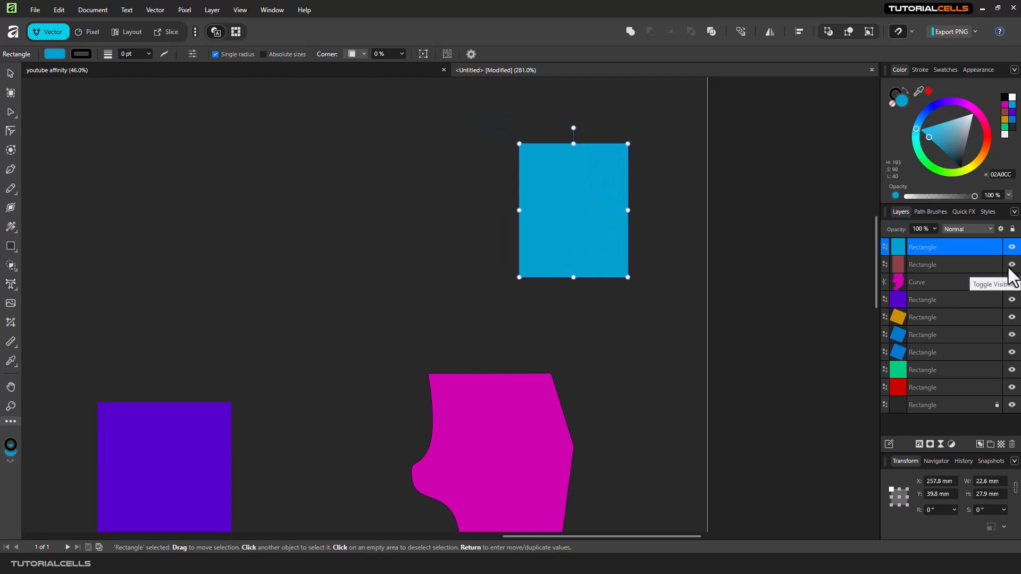
Nudge the blue rectangle slightly with snapping to about X 258.5 mm, Y 40.1 mm
click(911, 31)
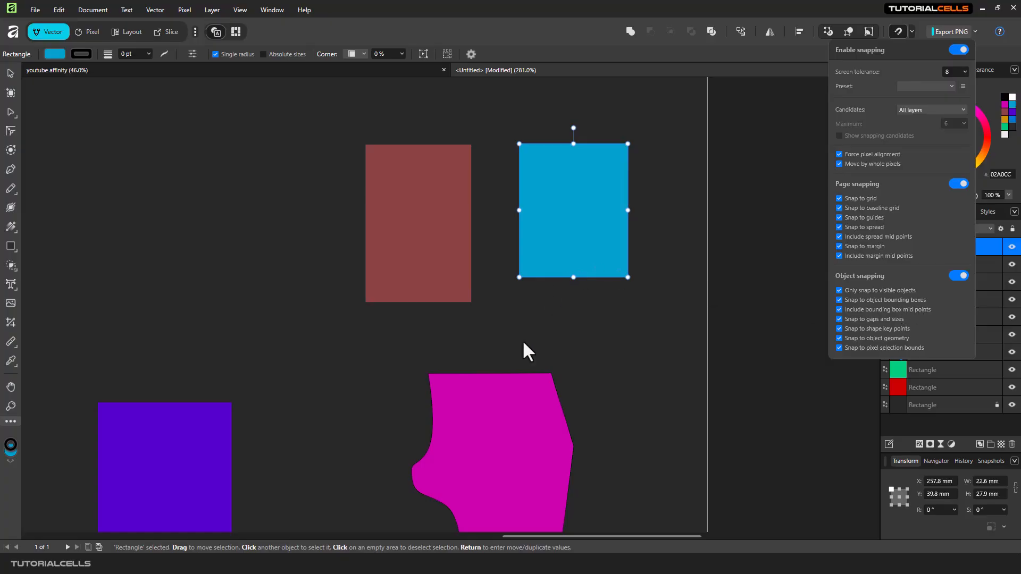
scroll(513, 403, down, 2)
scroll(512, 403, up, 1)
click(512, 402)
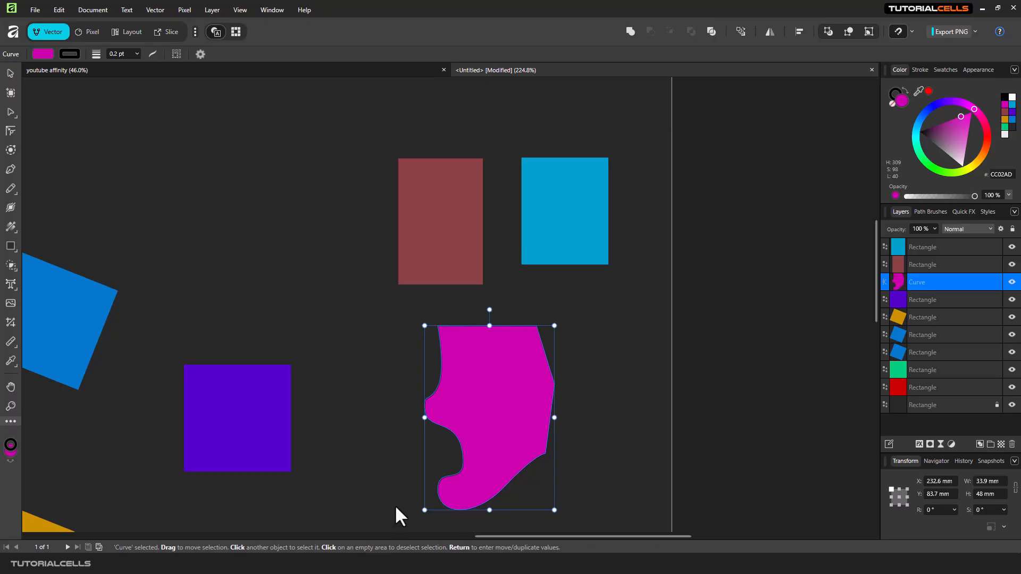
mouse_move(559, 208)
mouse_down()
mouse_move(604, 282)
mouse_move(609, 337)
mouse_move(596, 346)
mouse_move(607, 422)
mouse_move(595, 421)
mouse_move(592, 264)
mouse_move(547, 273)
mouse_move(563, 221)
mouse_move(556, 202)
mouse_up()
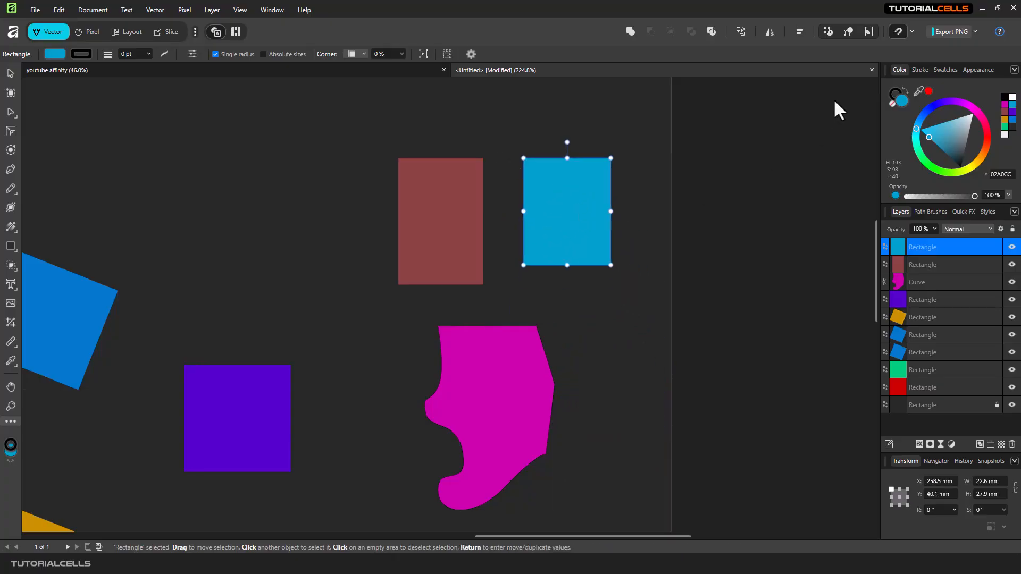
Move the blue rectangle slightly closer to the brown rectangle and select the brown rectangle
click(909, 32)
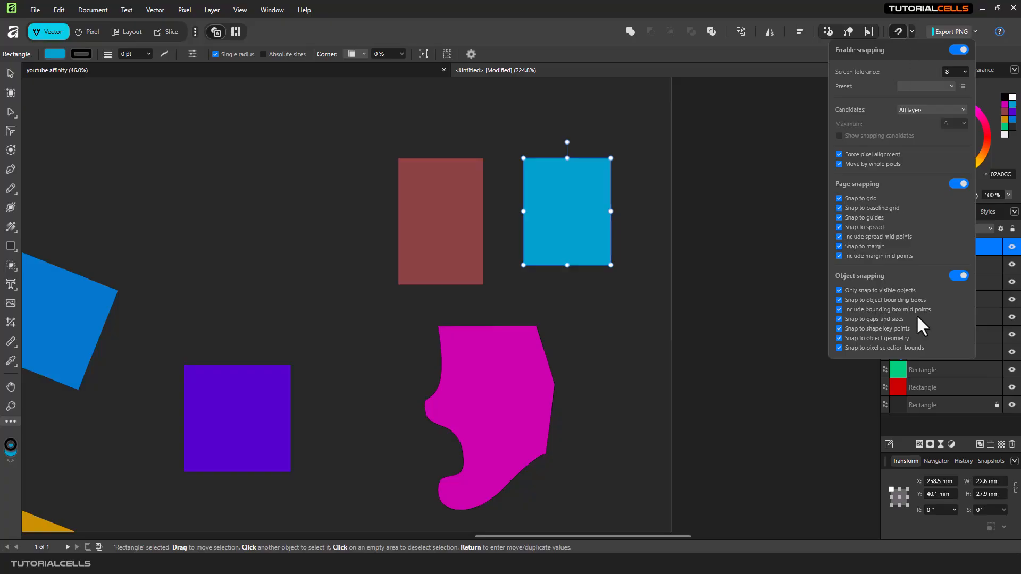
click(543, 222)
mouse_move(565, 231)
mouse_down()
mouse_move(503, 132)
mouse_move(438, 116)
mouse_move(574, 238)
mouse_up()
click(446, 208)
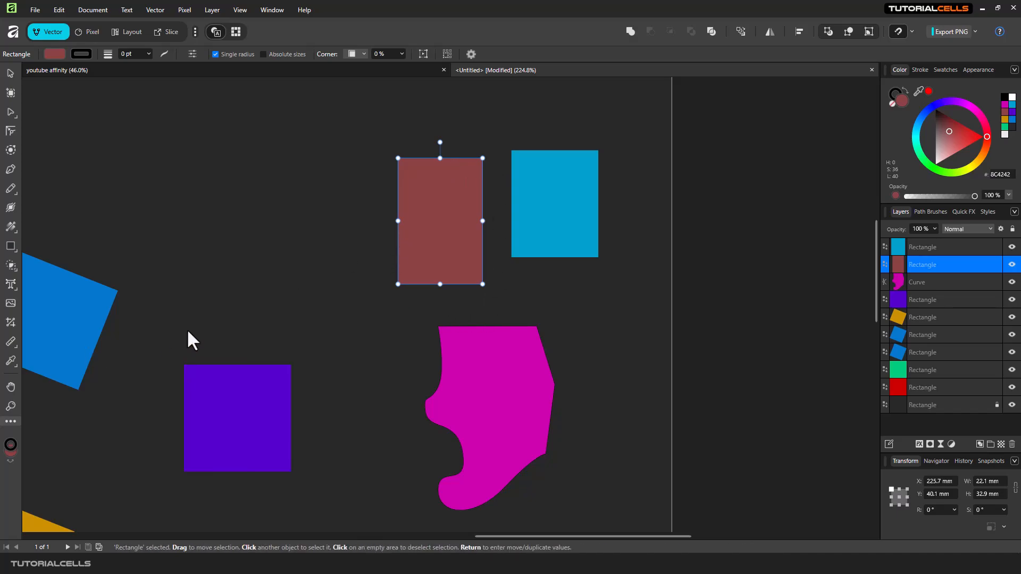
Move the purple square left with snapping to about X 152.7 mm
drag(250, 301, 376, 295)
click(252, 295)
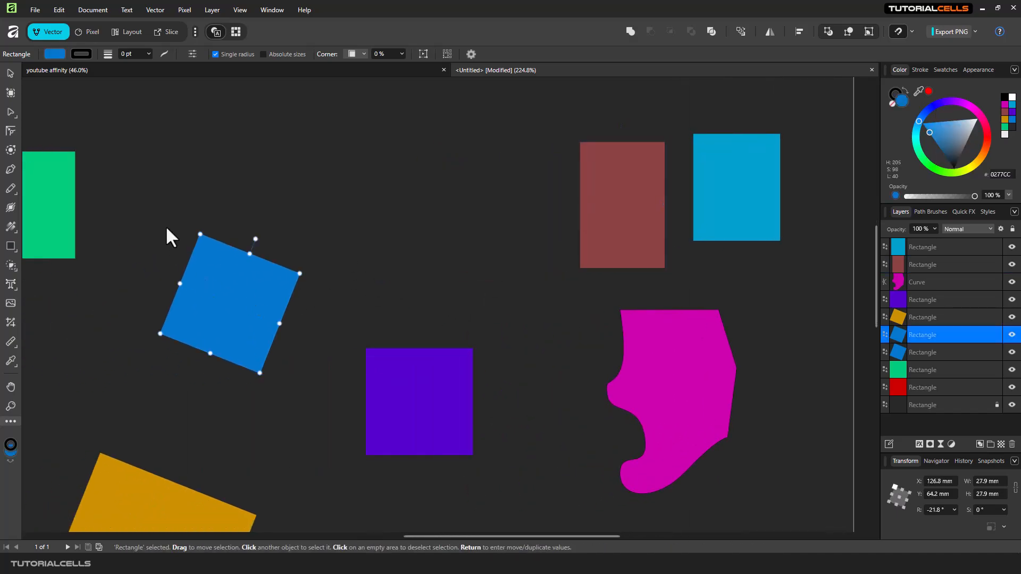
click(909, 31)
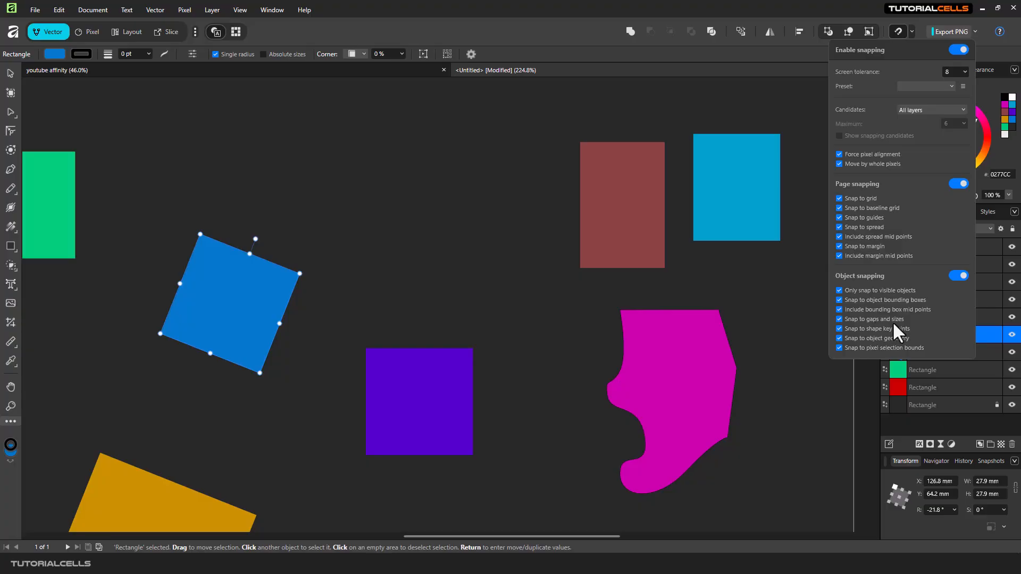
drag(458, 401, 392, 399)
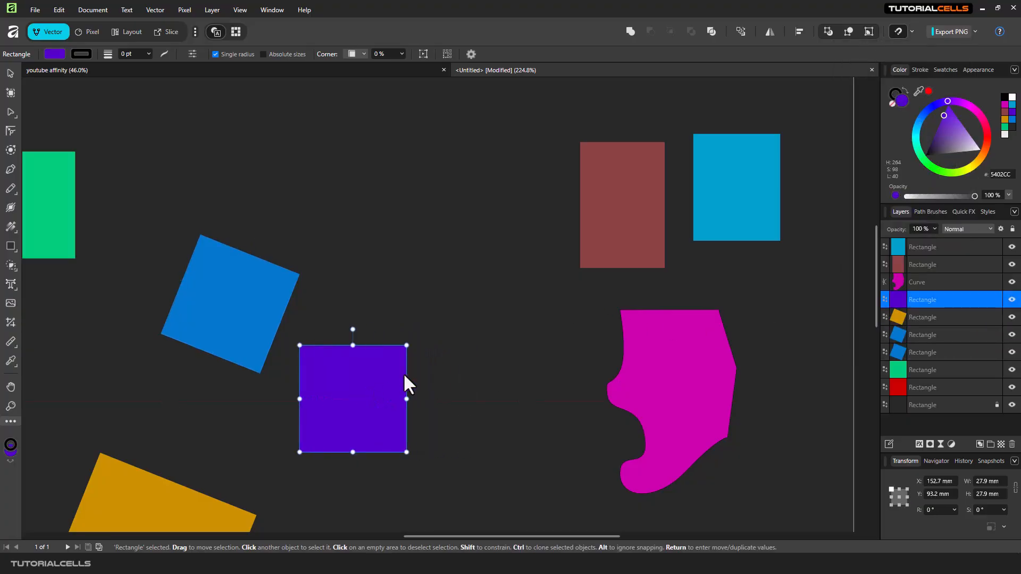
Duplicate the purple square to its right and delete the copy
scroll(403, 372, up, 2)
drag(400, 345, 394, 241)
scroll(627, 264, down, 1)
key(space)
drag(564, 236, 715, 238)
click(381, 242)
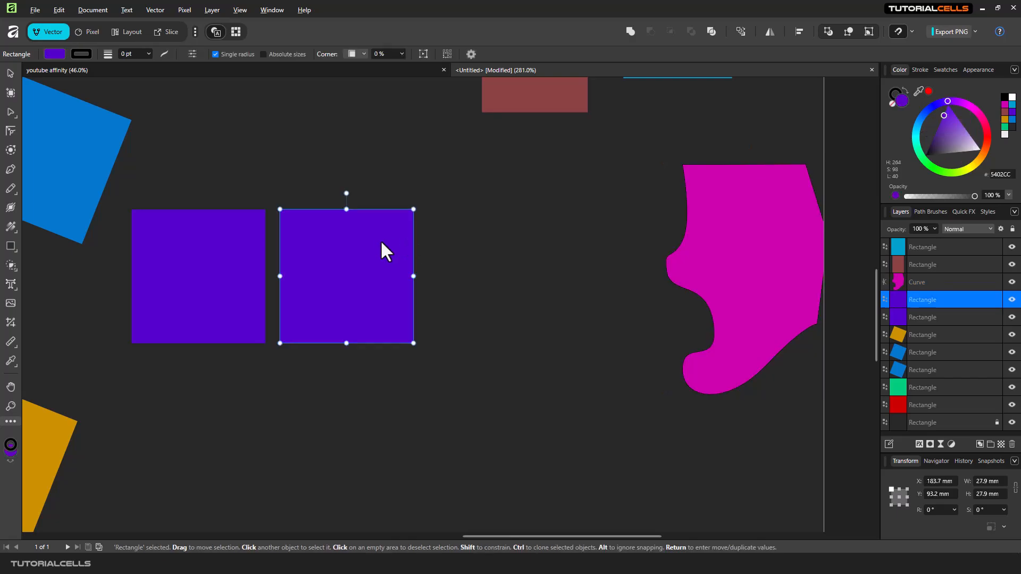
key(Delete)
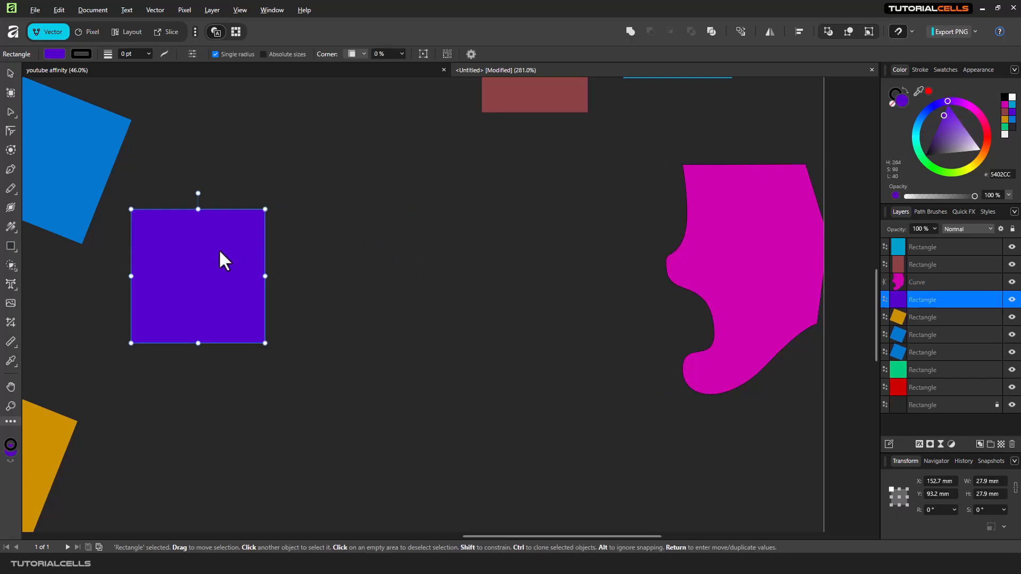
Duplicate the purple square to its right with a small gap, at about X 183.7 mm
drag(218, 252, 369, 249)
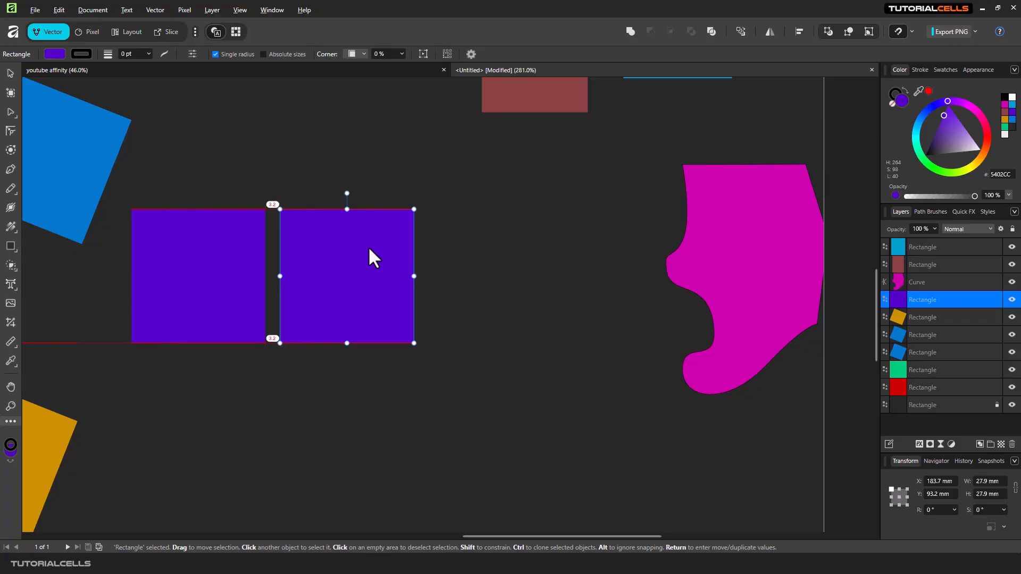
drag(369, 248, 369, 249)
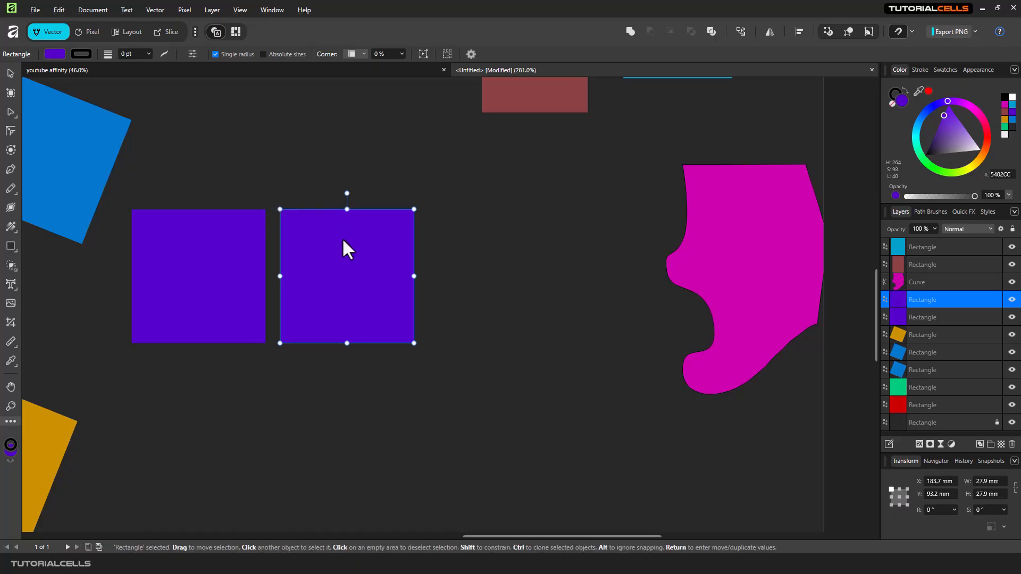
Duplicate the second purple square to its right with the same snapped gap, at about X 214.8 mm
drag(343, 241, 490, 243)
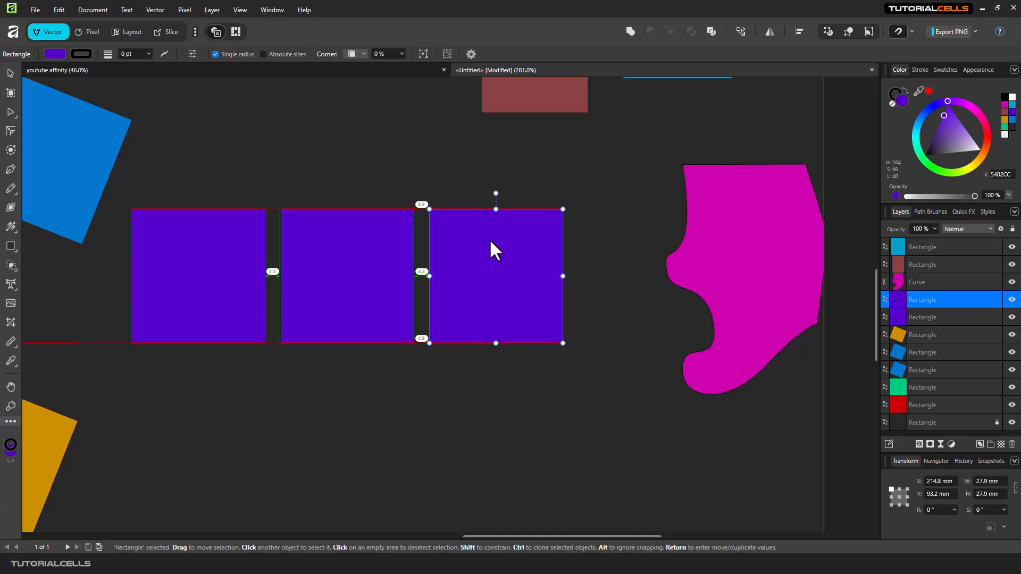
drag(467, 242, 467, 242)
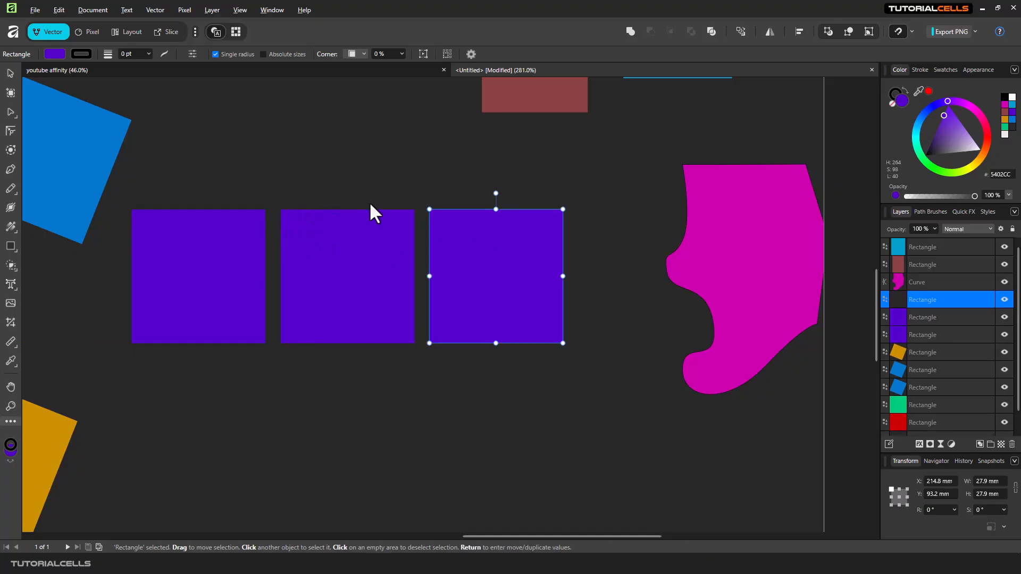
Move the magenta curve shape left to about X 251.9 mm
click(912, 38)
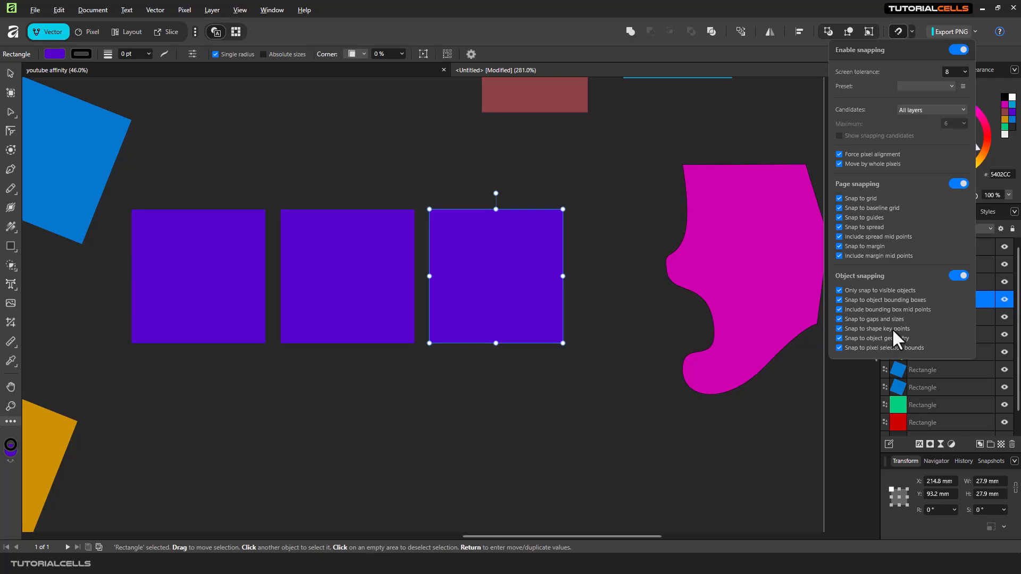
click(716, 263)
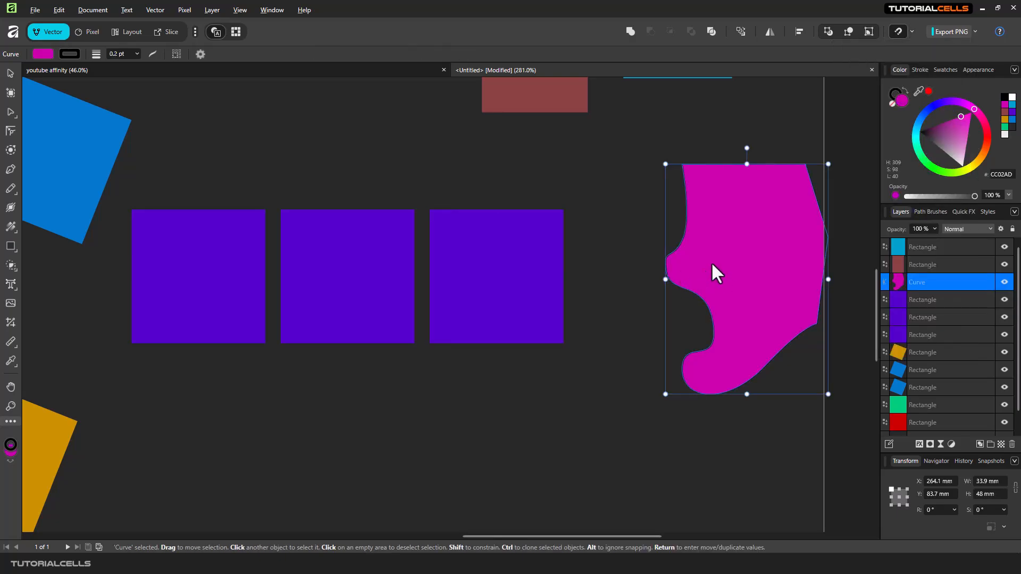
key(a)
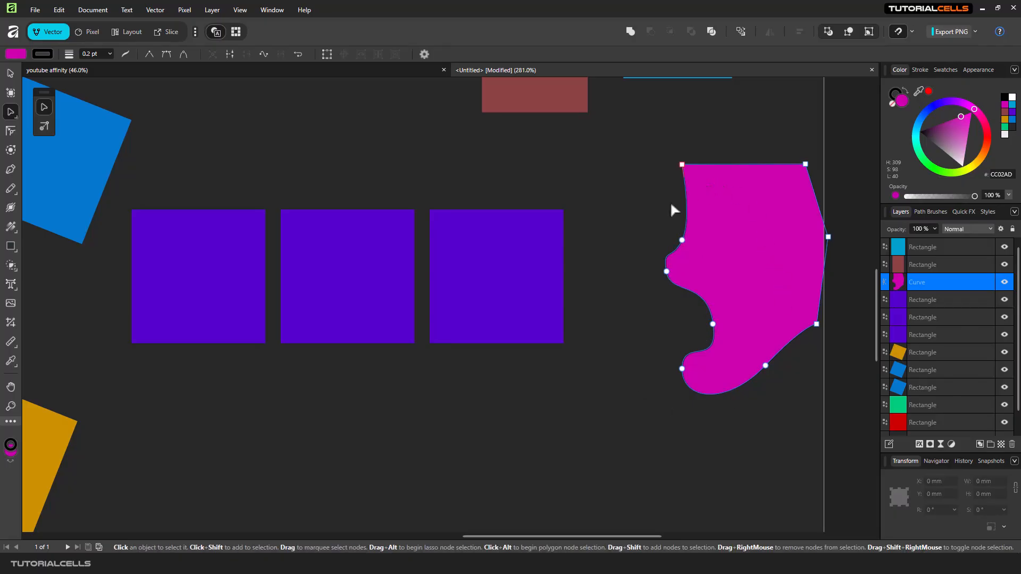
click(10, 73)
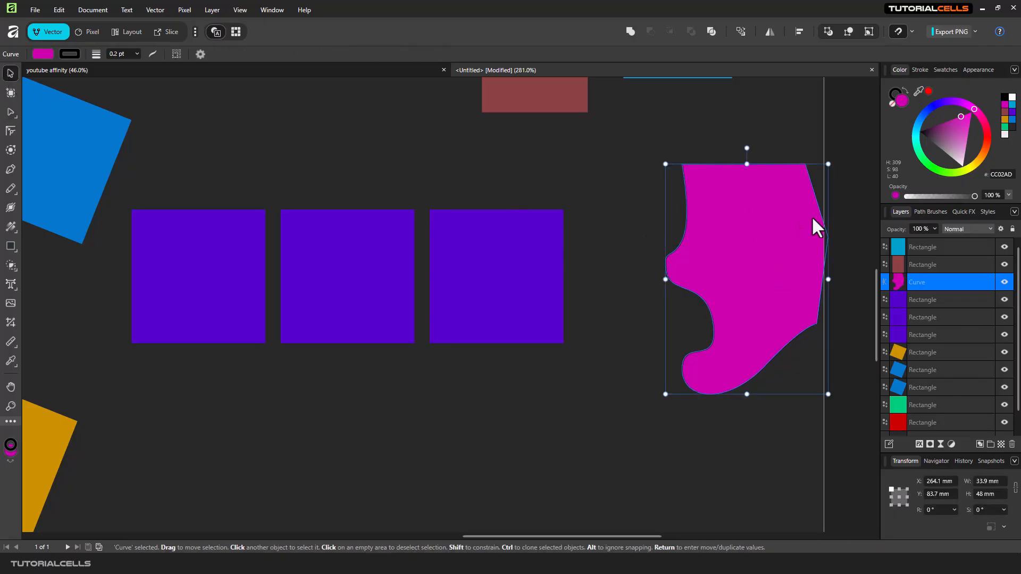
drag(812, 219, 754, 219)
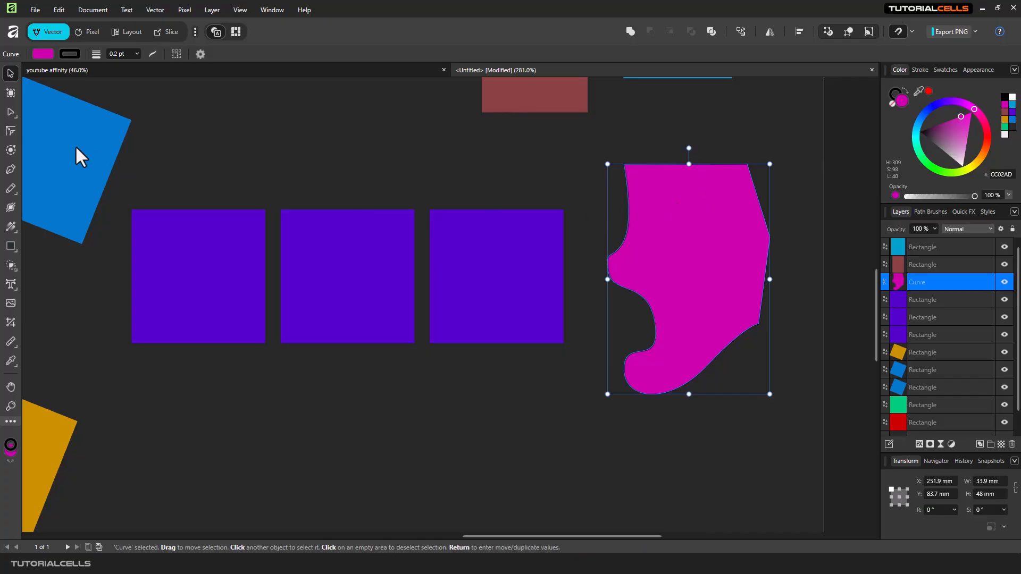
Draw a triangle with the Pen tool, snapping its last point to the third purple square's top edge midpoint
click(10, 170)
click(506, 157)
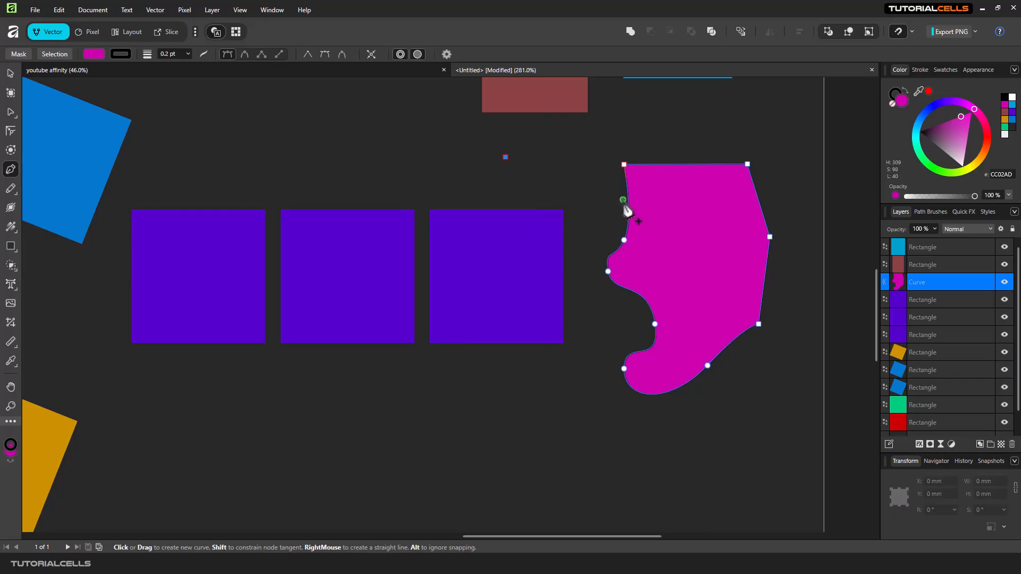
click(911, 29)
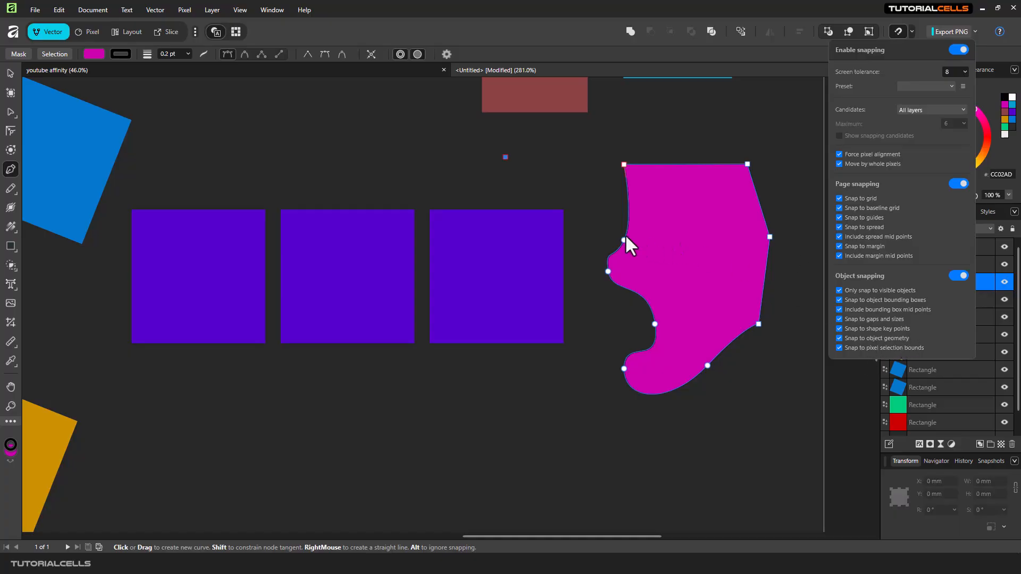
click(579, 186)
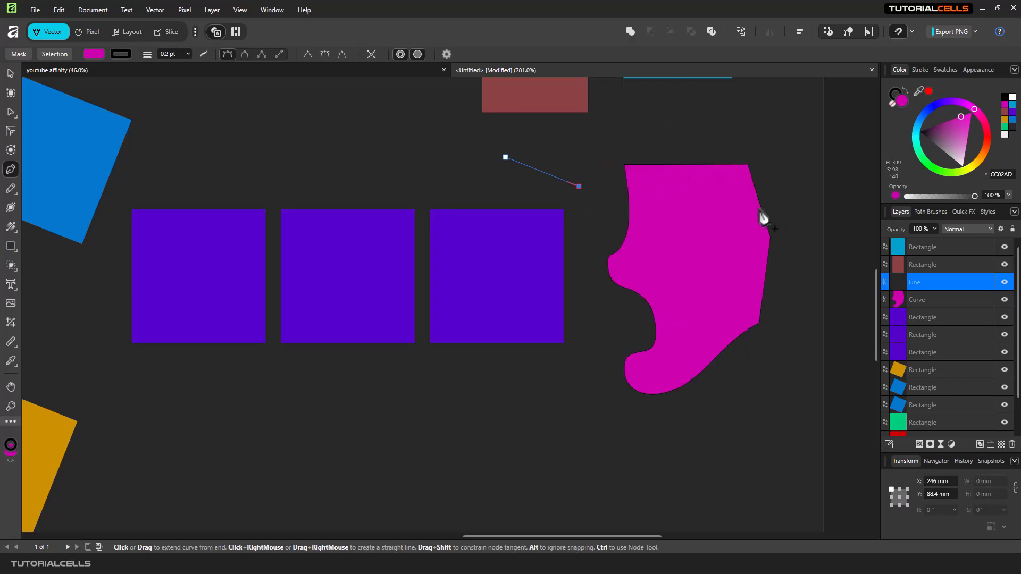
click(495, 209)
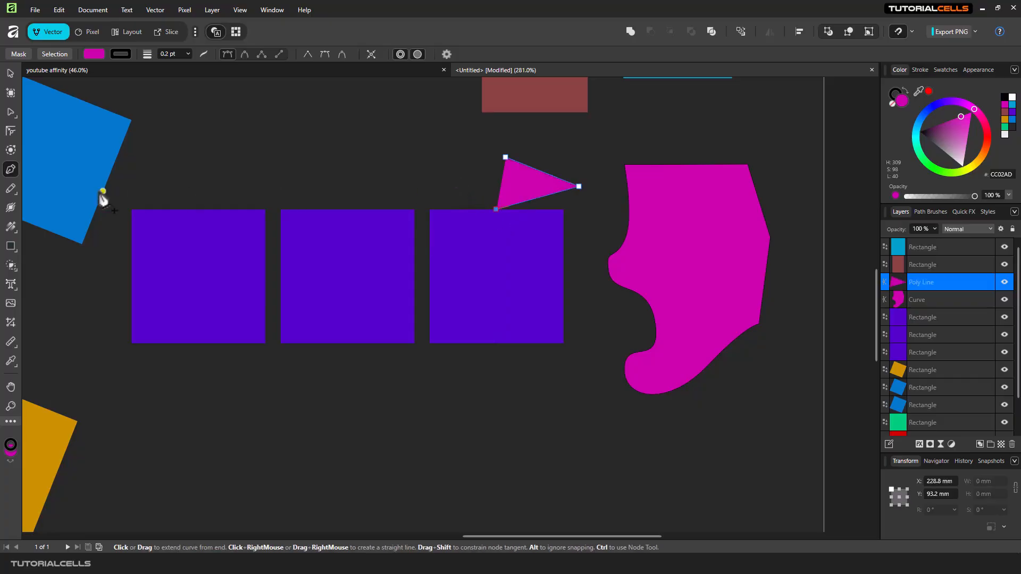
click(8, 72)
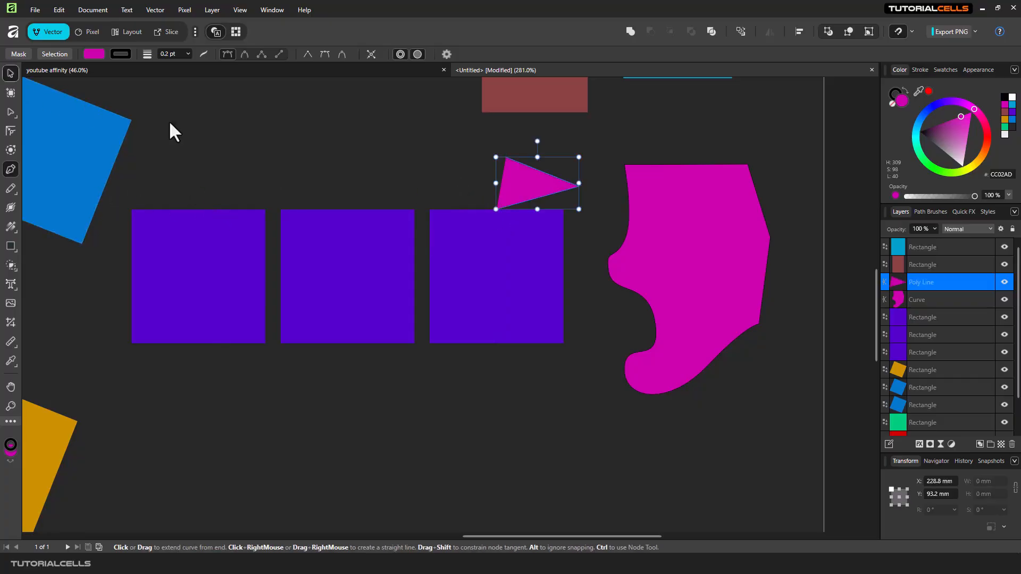
Move the triangle up and left above the first purple squares, then select the third square
drag(510, 168, 324, 134)
click(457, 241)
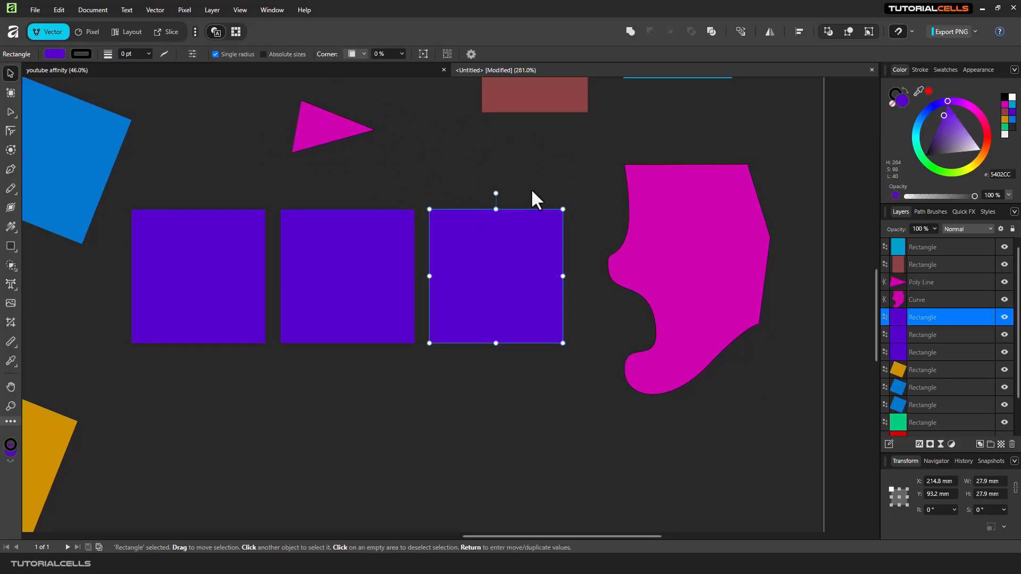
Draw a curved closed shape with the Pen tool just above the third purple square
click(10, 171)
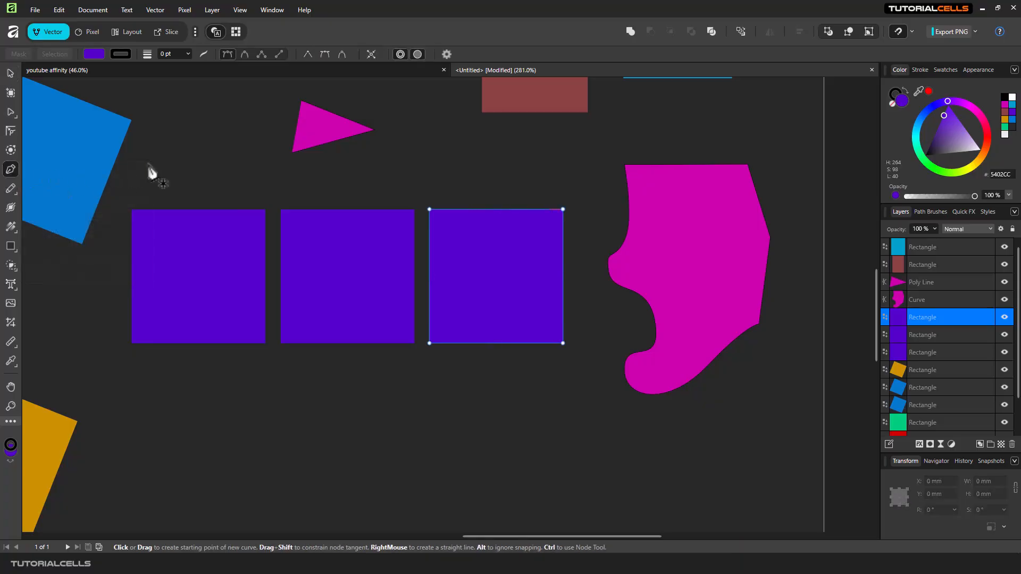
click(437, 136)
click(529, 157)
drag(504, 196, 451, 202)
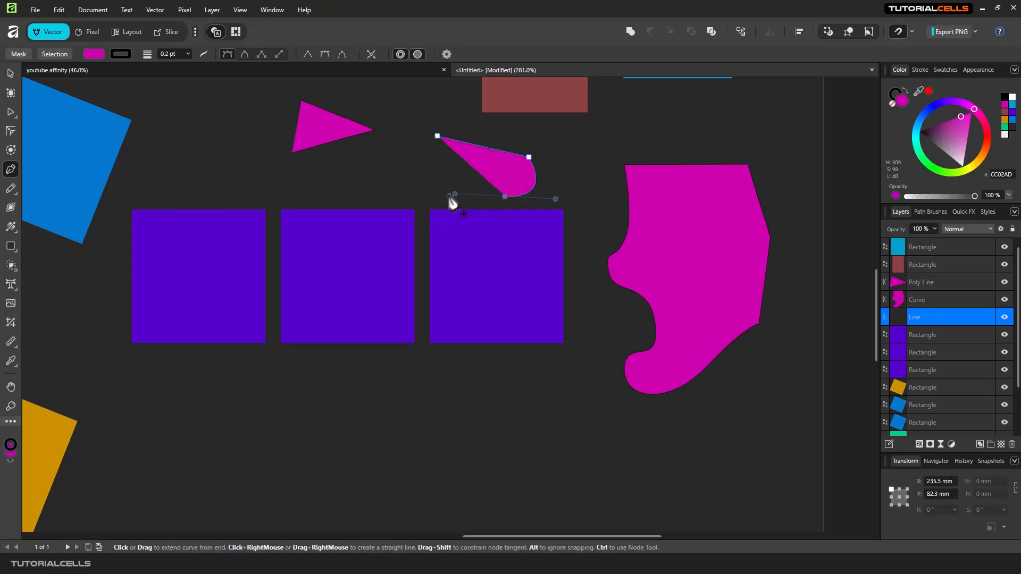
drag(437, 135, 441, 169)
click(11, 73)
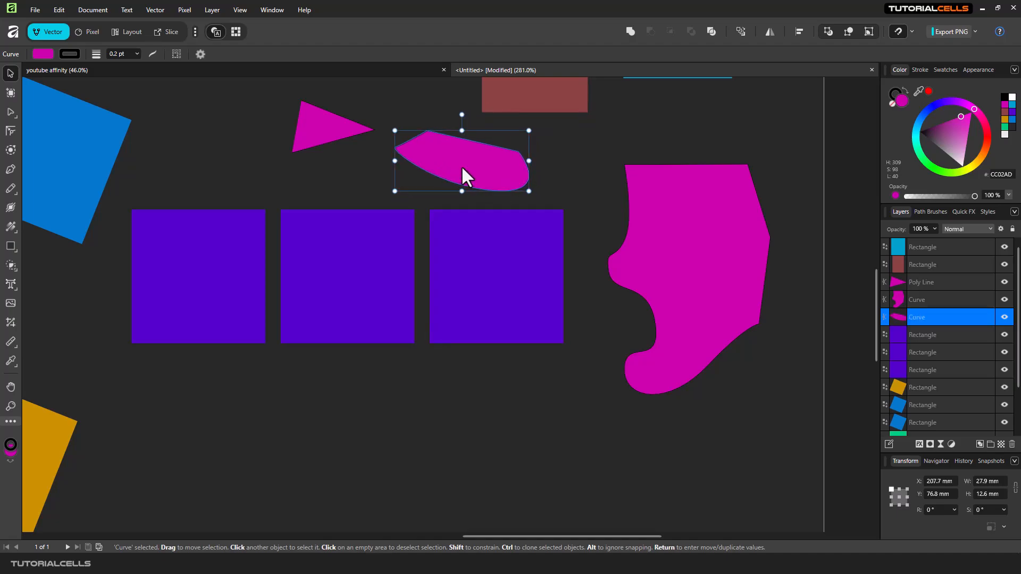
Open the snapping options to review them
click(912, 32)
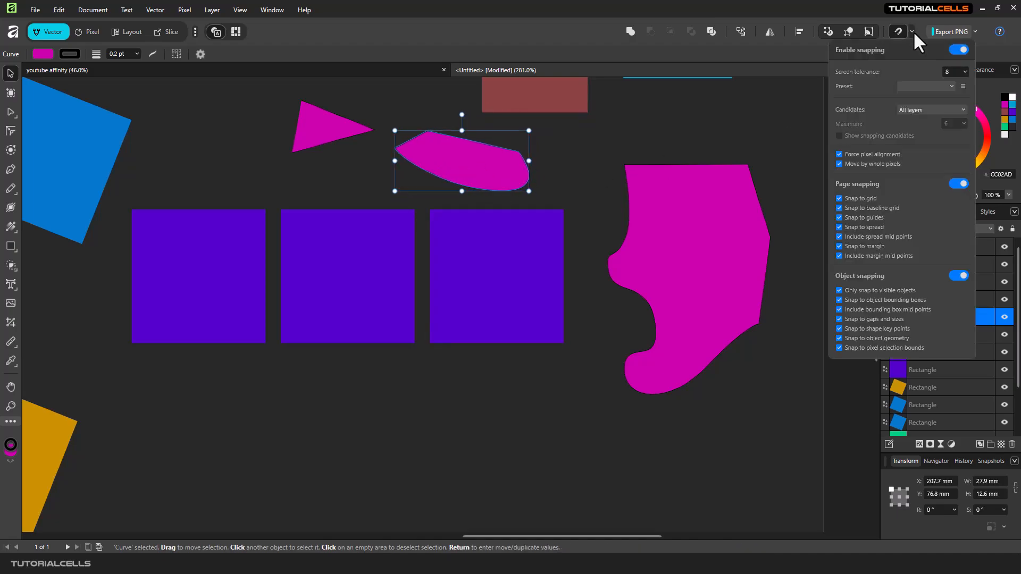